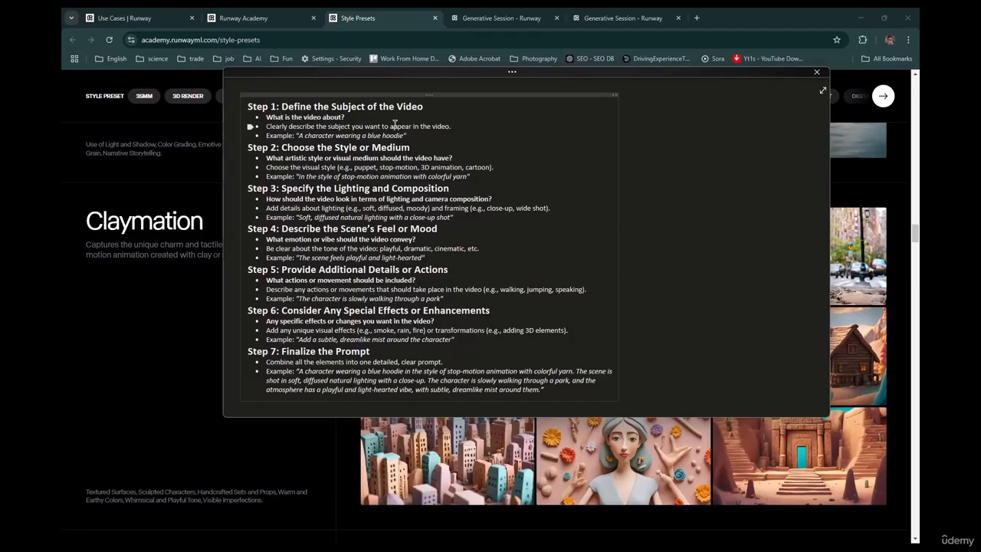
# Examine Step 1 of the prompt-writing notes, on defining the video's subject, against the leopard clip in the Retro Isometric RPG Adventure session
pyautogui.click(278, 24)
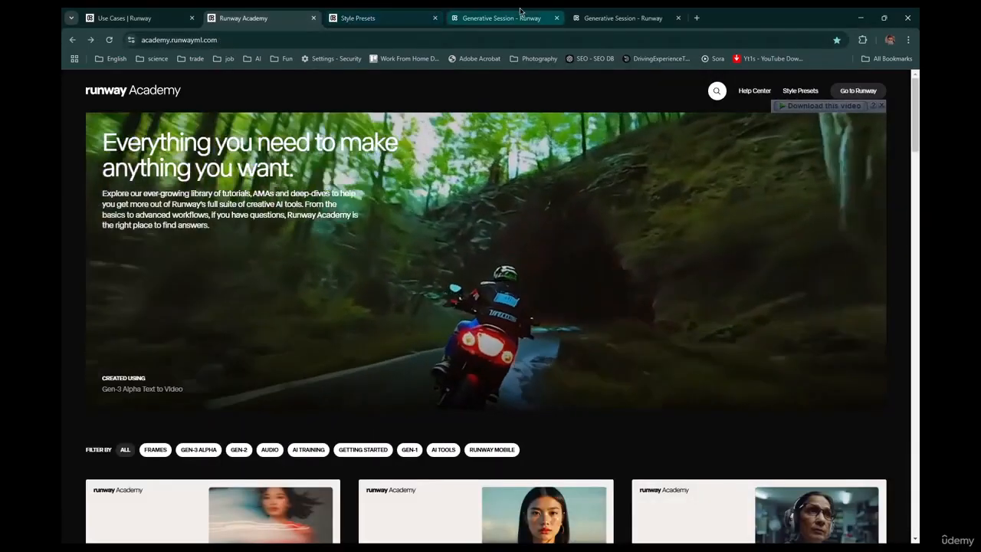
pyautogui.click(502, 18)
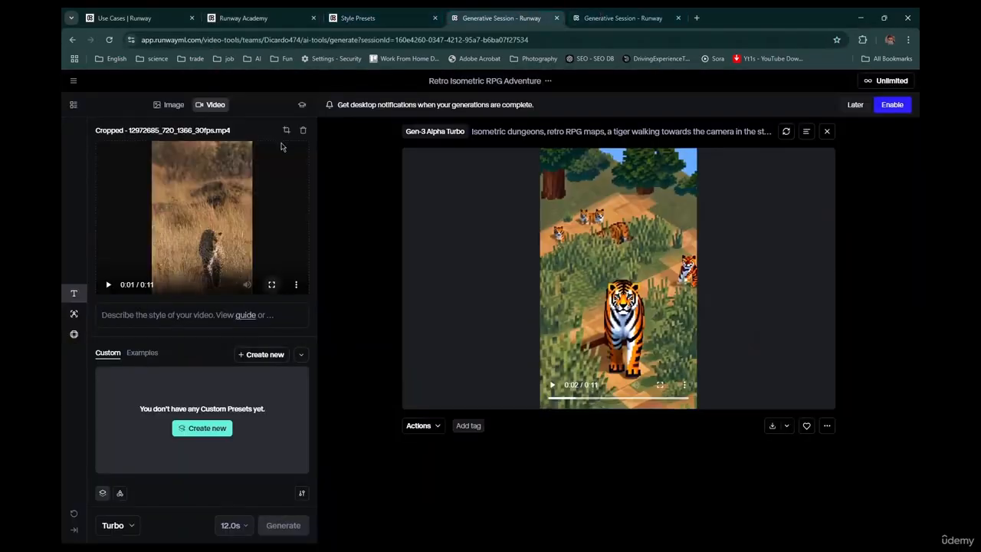
pyautogui.hotkey('alt', 'Tab')
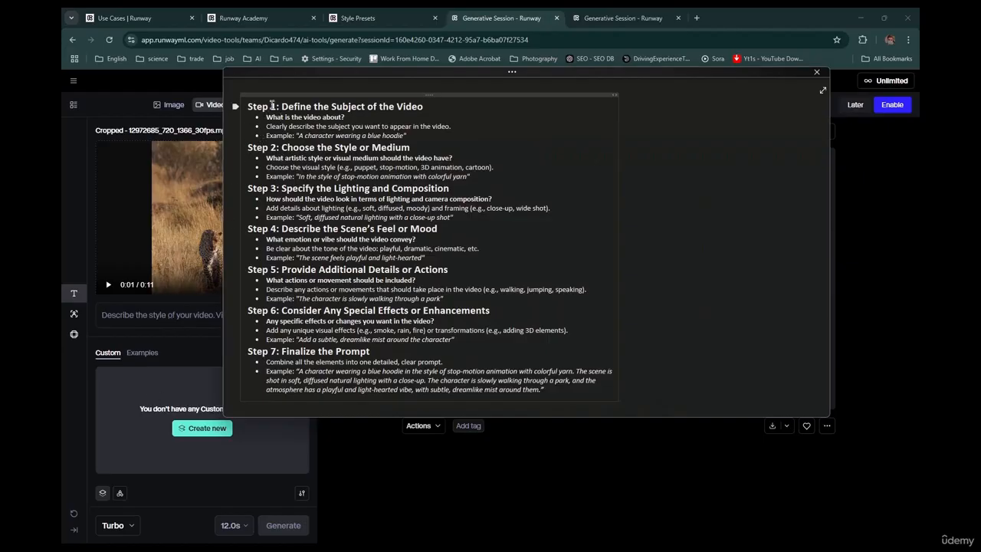
pyautogui.moveTo(288, 107); pyautogui.dragTo(424, 107)
pyautogui.click(310, 107)
pyautogui.moveTo(299, 135); pyautogui.dragTo(396, 135)
pyautogui.click(293, 148)
pyautogui.click(167, 349)
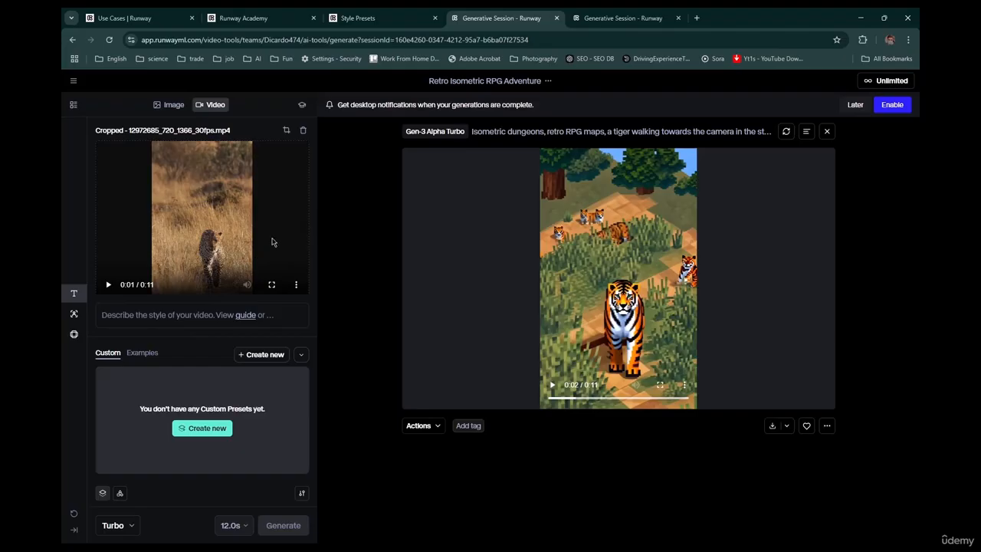
pyautogui.hotkey('alt', 'Tab')
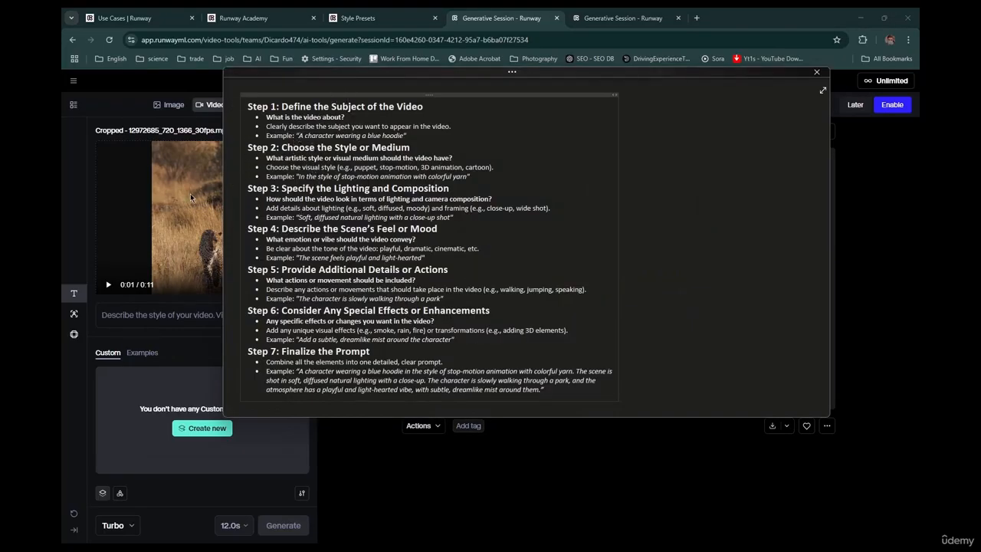
pyautogui.click(190, 345)
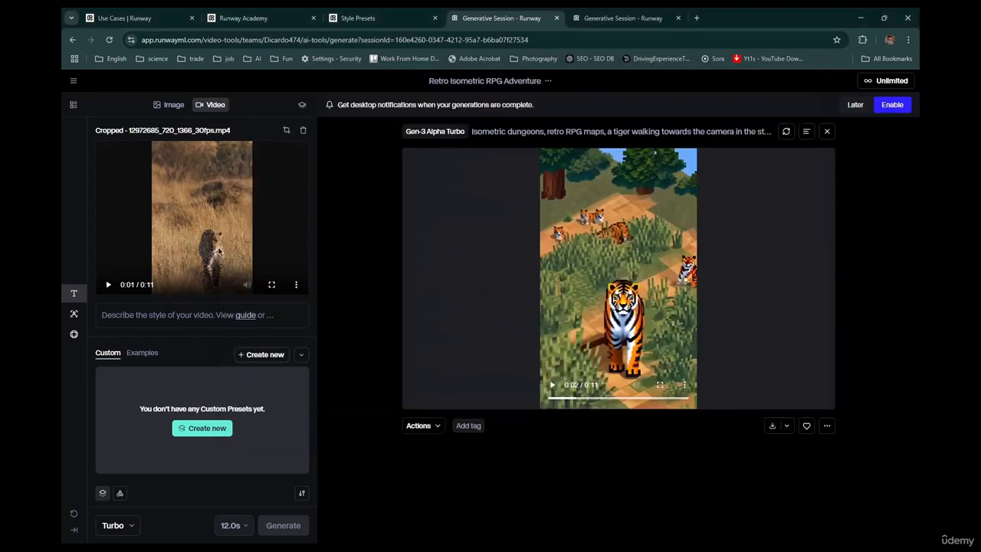
pyautogui.hotkey('alt', 'Tab')
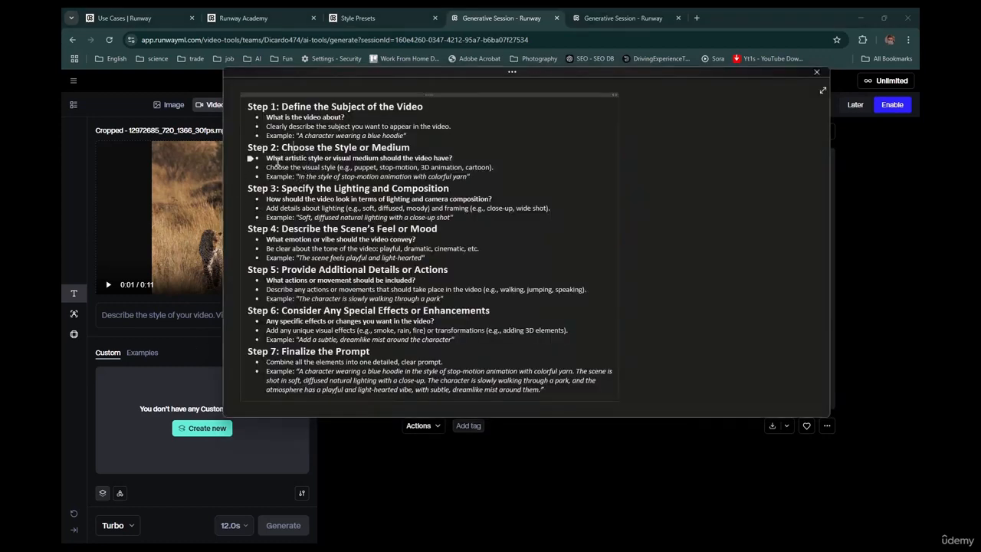
# Examine Step 2 of the notes, on choosing the style or medium, together with the Step 1 and Step 2 example phrases
pyautogui.moveTo(282, 148); pyautogui.dragTo(406, 143)
pyautogui.click(359, 147)
pyautogui.doubleClick(361, 167)
pyautogui.click(445, 167)
pyautogui.moveTo(298, 135); pyautogui.dragTo(403, 136)
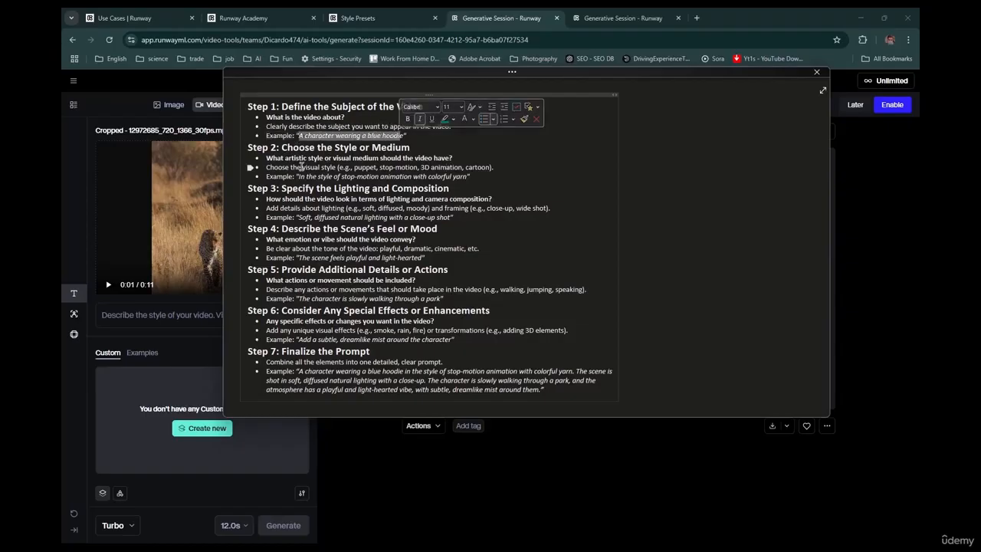
pyautogui.moveTo(303, 176); pyautogui.dragTo(465, 177)
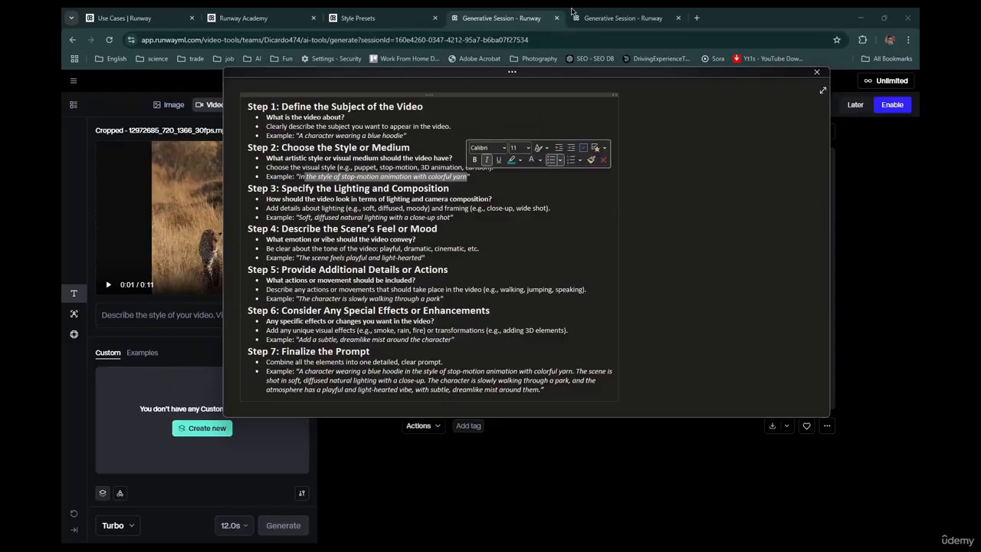
# Browse the Runway Academy Style Presets page down to DuoTone and examine that style's name and keywords
pyautogui.click(376, 17)
pyautogui.scroll(5, 360, 242)
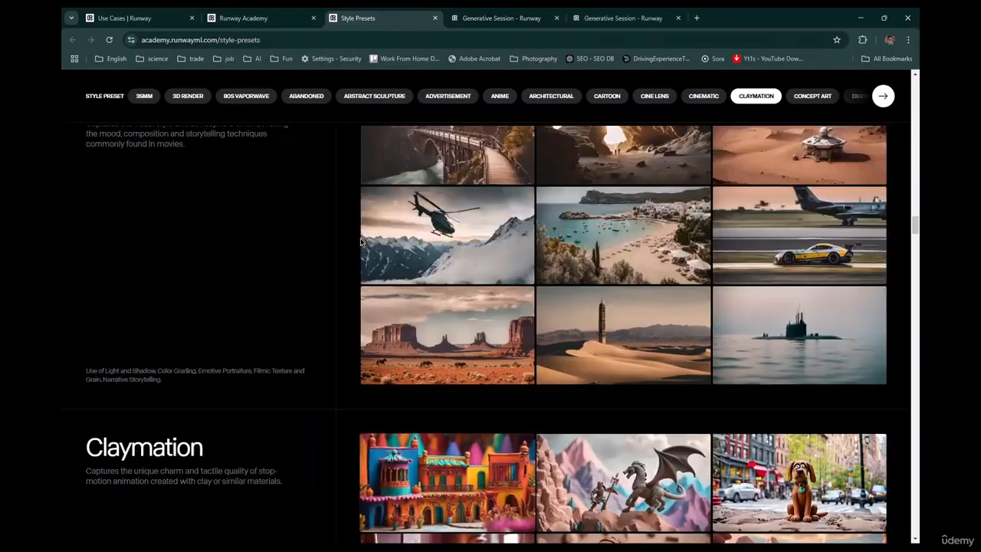
pyautogui.scroll(-10, 306, 232)
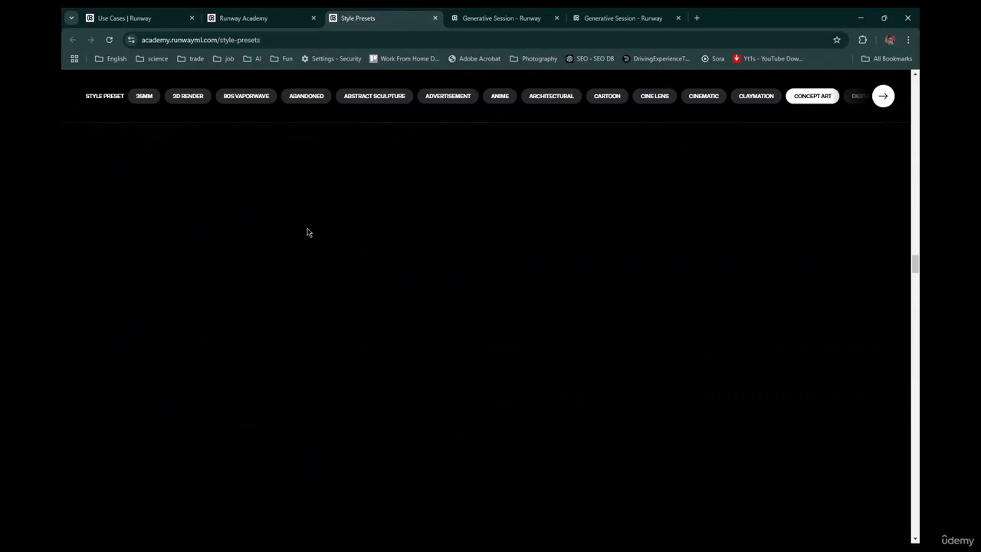
pyautogui.scroll(-3, 307, 231)
pyautogui.scroll(2, 280, 234)
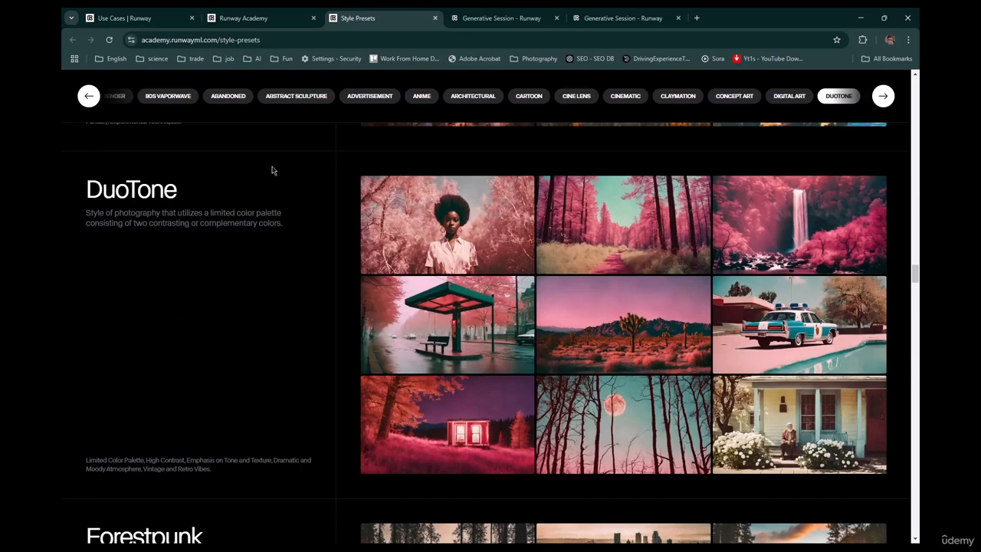
pyautogui.moveTo(90, 189); pyautogui.dragTo(177, 190)
pyautogui.moveTo(120, 468); pyautogui.dragTo(265, 494)
pyautogui.click(217, 379)
# Return to the notes and examine Steps 3 and 4, on lighting, composition and mood, rereading the examples for subject, style and lighting
pyautogui.click(484, 11)
pyautogui.click(611, 14)
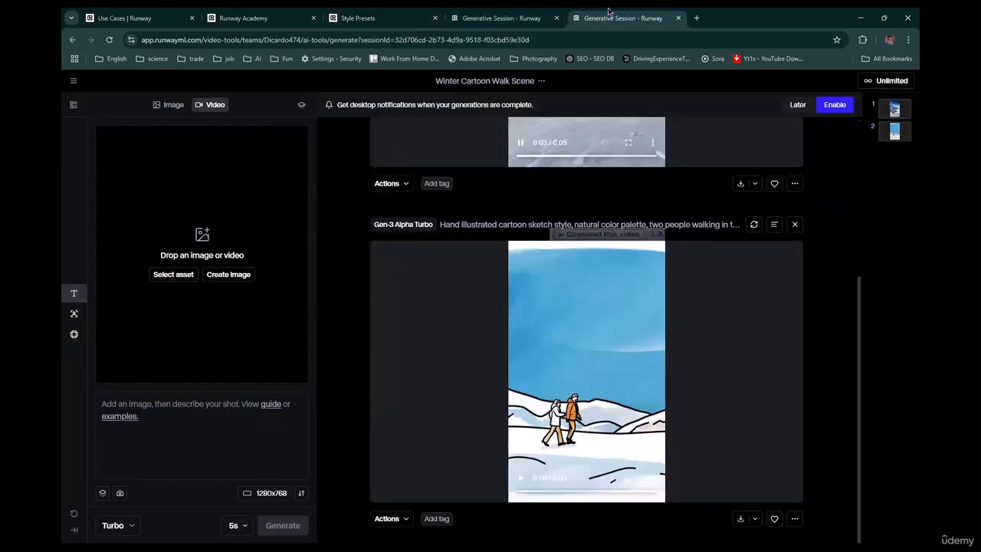
pyautogui.click(541, 13)
pyautogui.hotkey('alt', 'Tab')
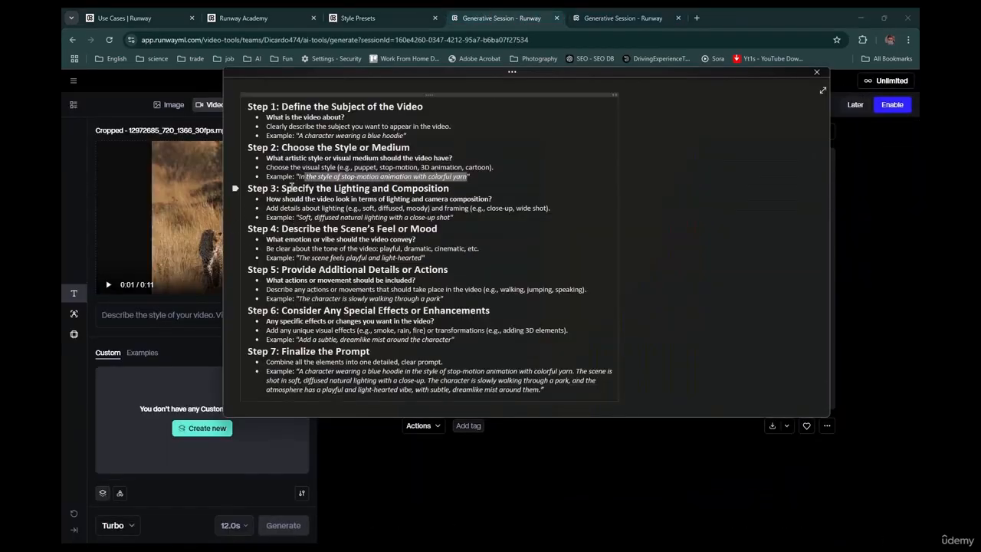
pyautogui.moveTo(285, 188); pyautogui.dragTo(450, 188)
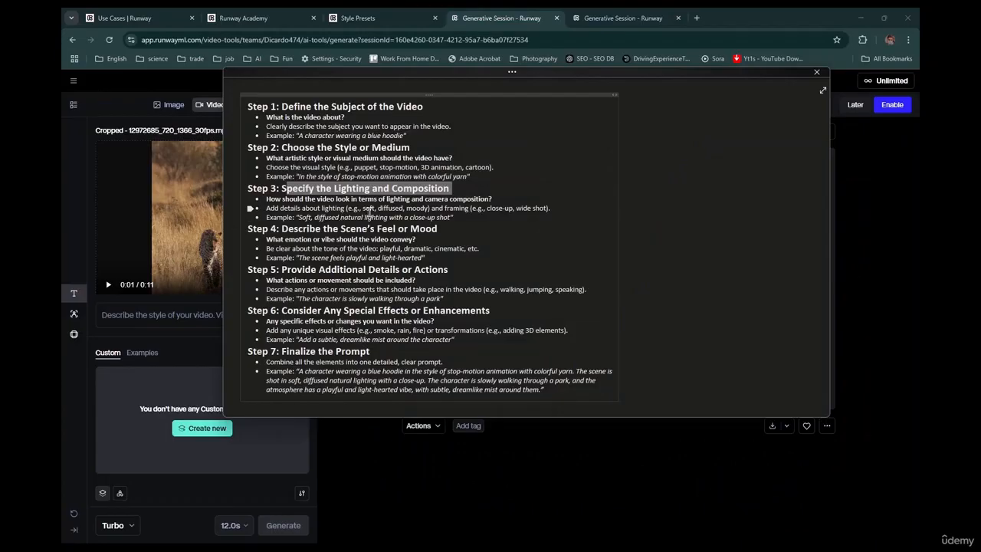
pyautogui.click(364, 211)
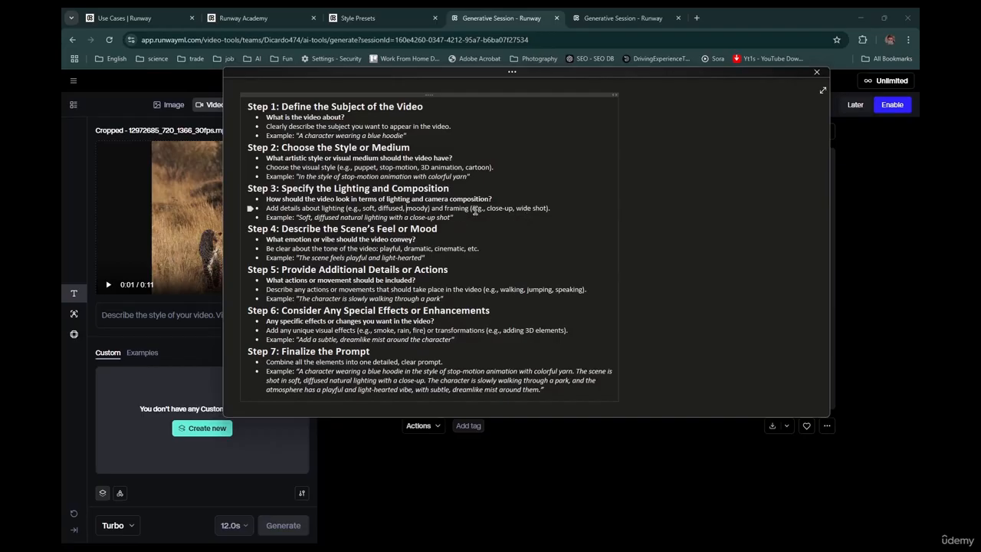
pyautogui.doubleClick(524, 208)
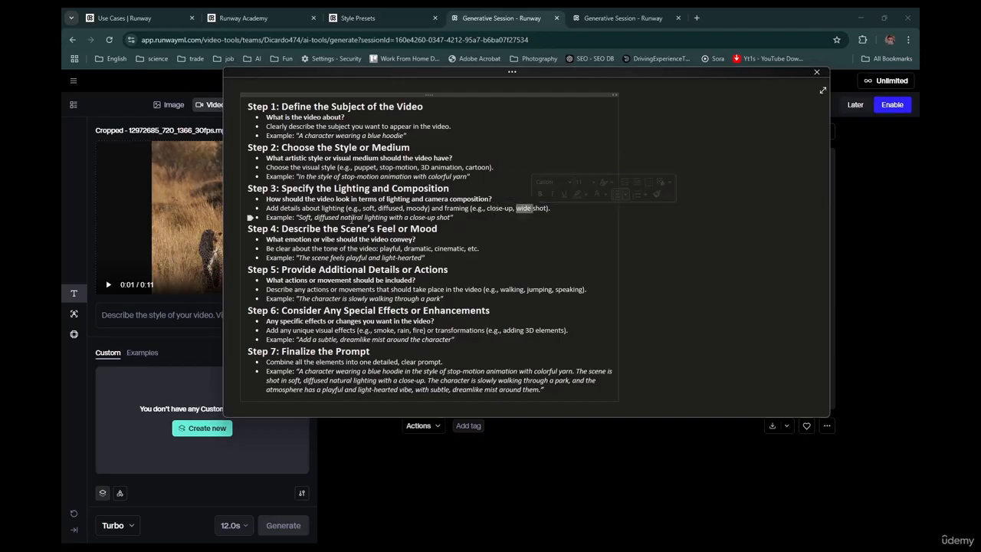
pyautogui.moveTo(303, 135); pyautogui.dragTo(381, 136)
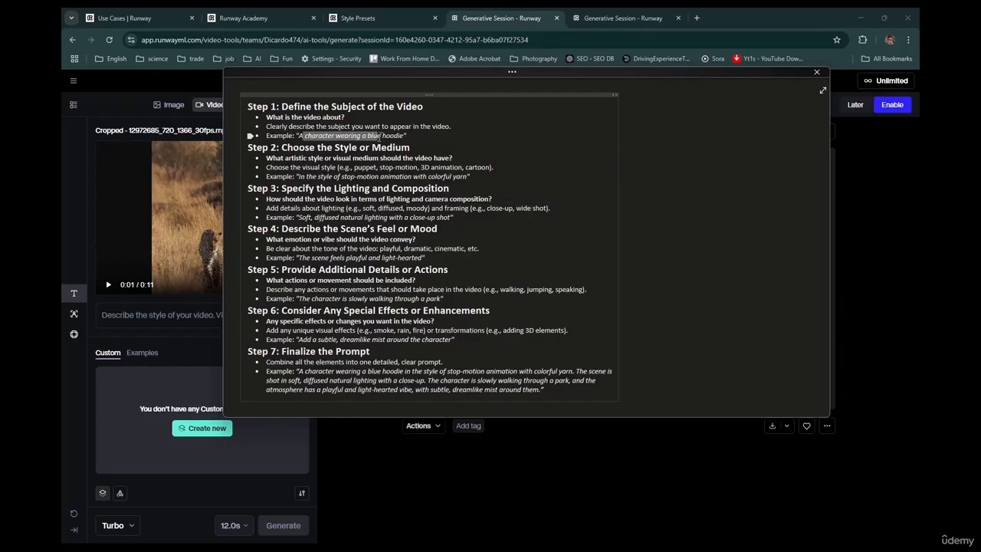
pyautogui.moveTo(305, 177); pyautogui.dragTo(466, 177)
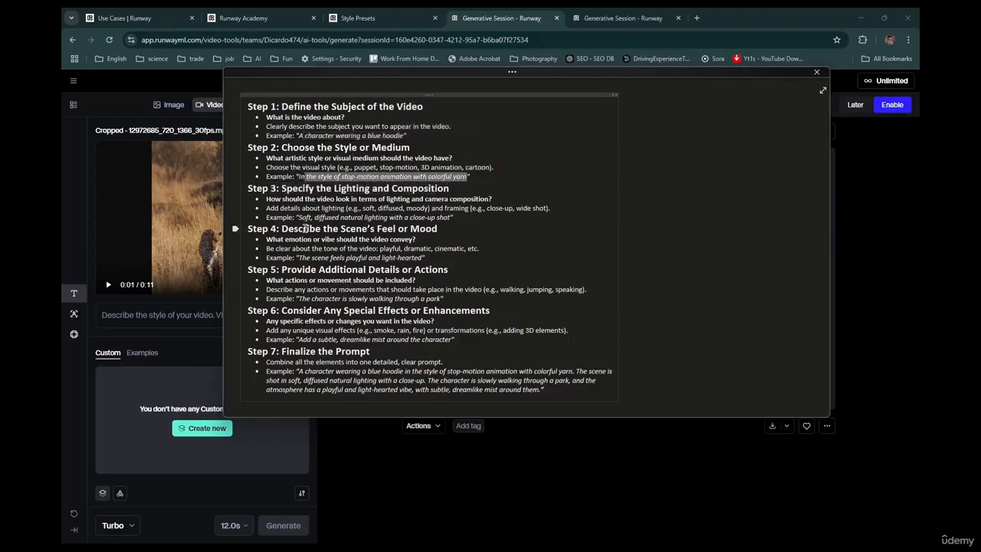
pyautogui.moveTo(297, 218); pyautogui.dragTo(457, 217)
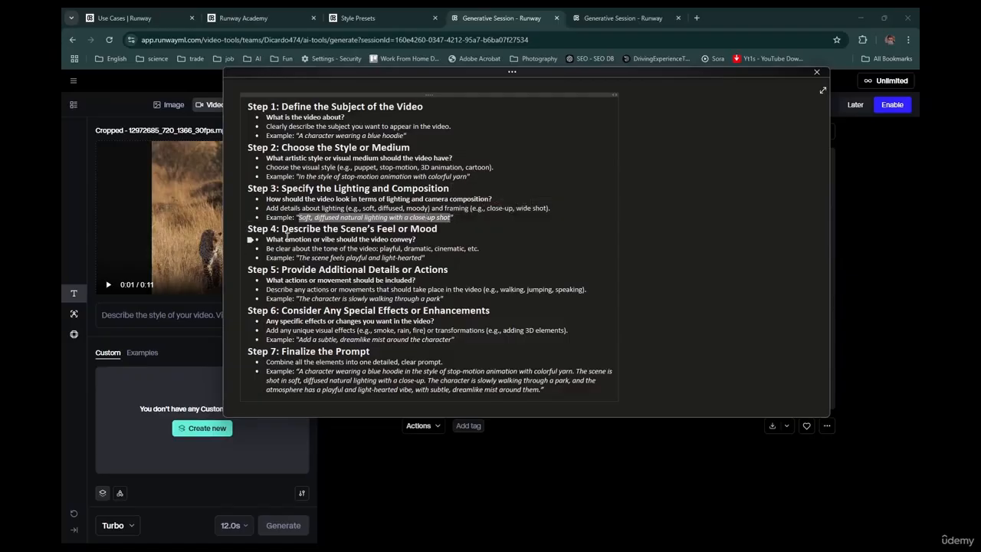
pyautogui.moveTo(282, 230); pyautogui.dragTo(435, 224)
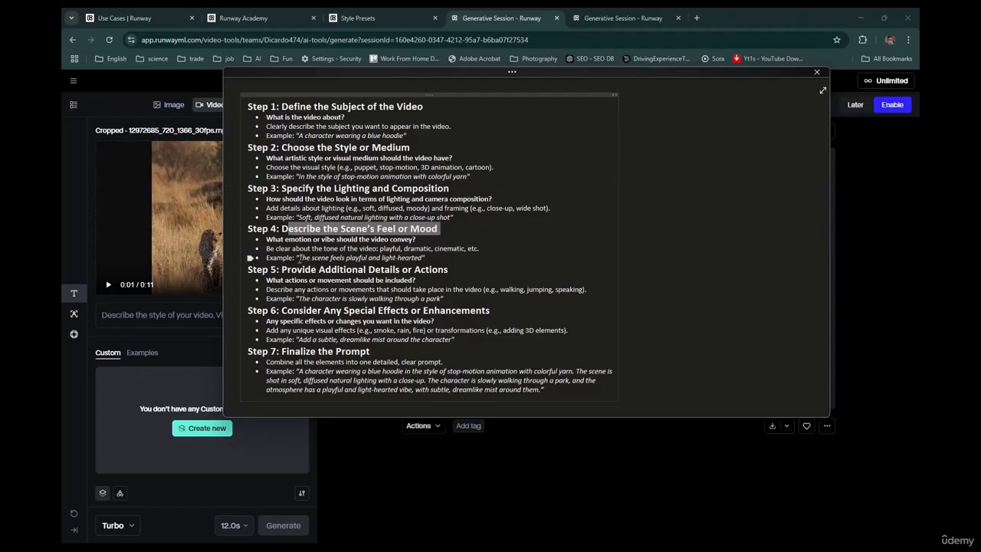
# Remove the words "The scene feels" from the Step 4 example in the notes
pyautogui.moveTo(300, 258); pyautogui.dragTo(332, 262)
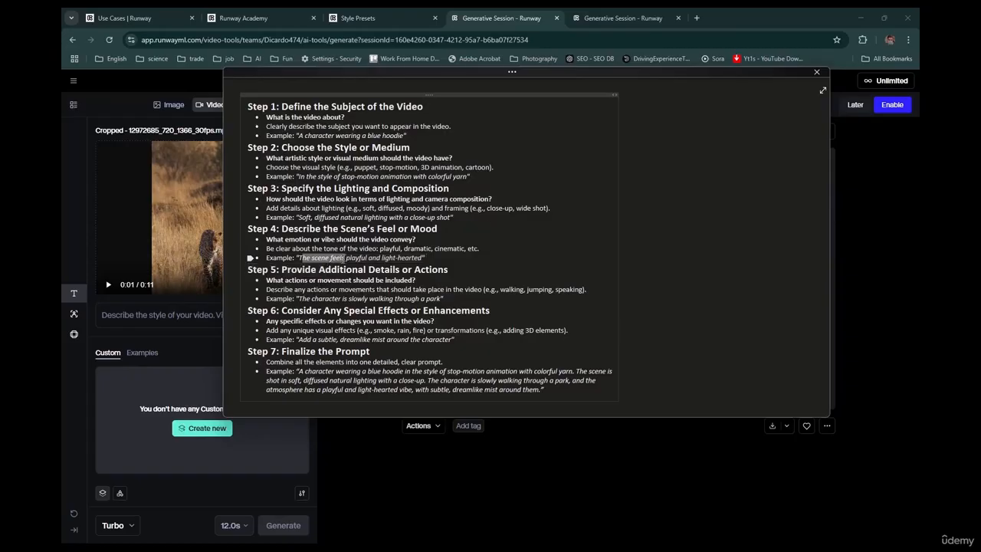
pyautogui.press('BackSpace')
pyautogui.press('BackSpace')
pyautogui.press('BackSpace')
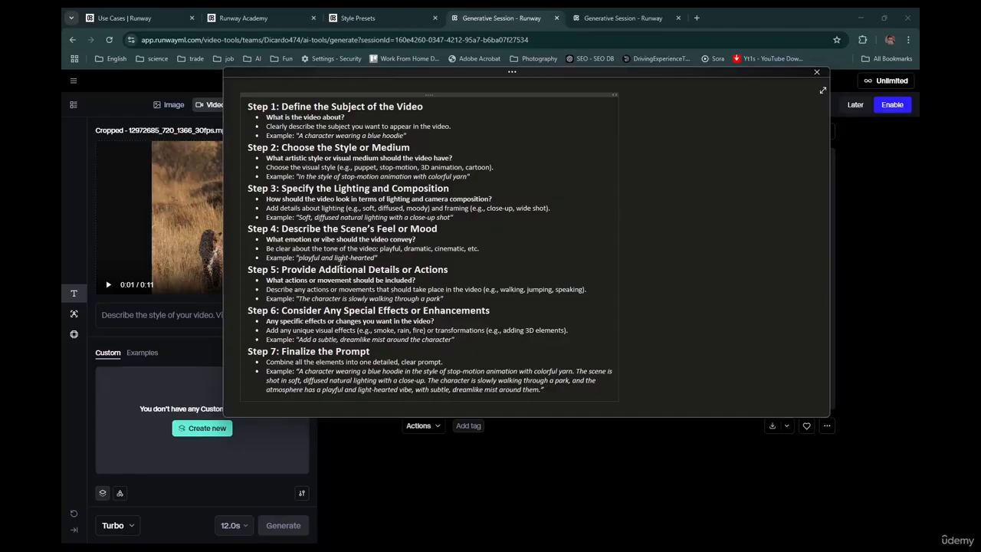
# Delete the complete Step 5 and Step 6 sections from the prompt-writing notes
pyautogui.moveTo(289, 273); pyautogui.dragTo(259, 270)
pyautogui.click(451, 299)
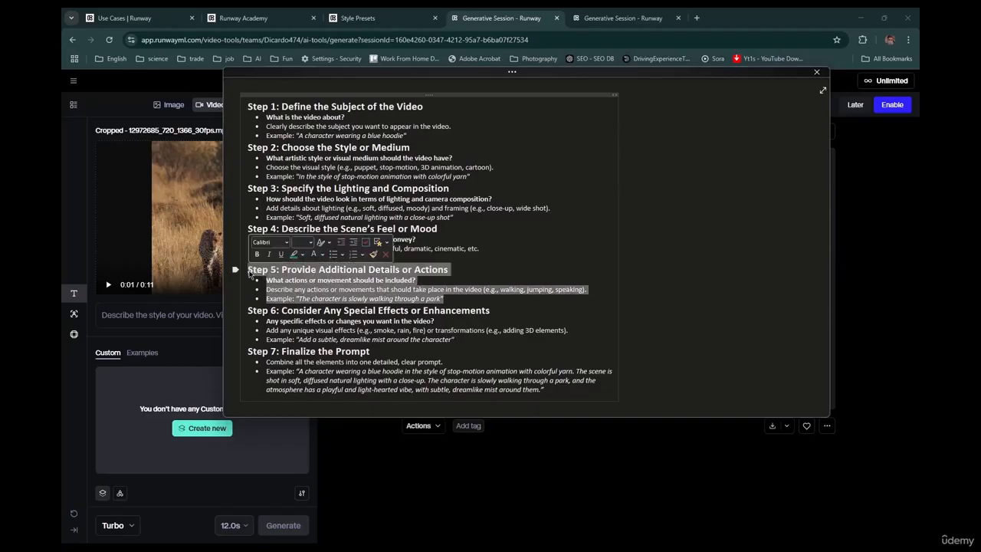
pyautogui.press('BackSpace')
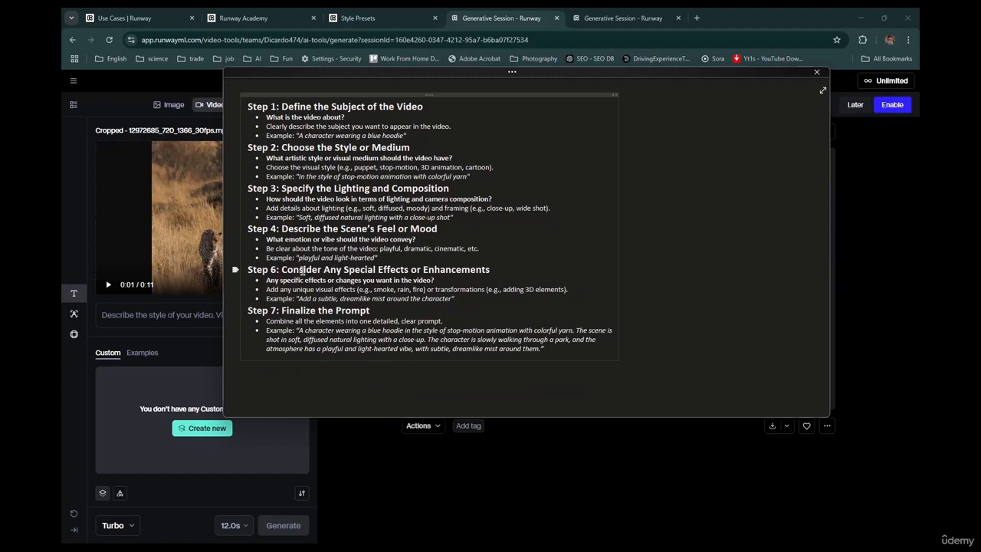
pyautogui.moveTo(310, 270); pyautogui.dragTo(240, 266)
pyautogui.click(463, 299)
pyautogui.press('BackSpace')
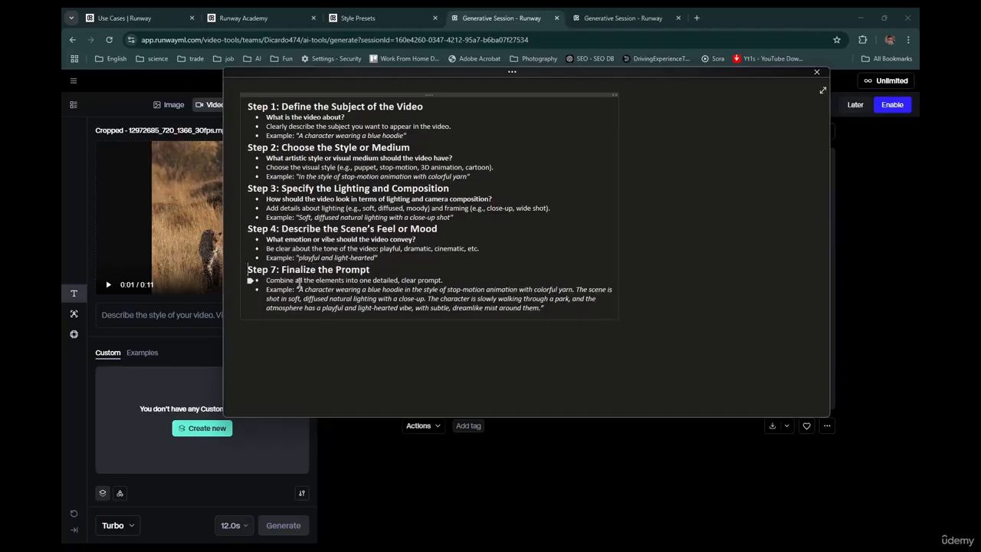
# Read through the combined example prompt under Step 7, Finalize the Prompt
pyautogui.moveTo(298, 290); pyautogui.dragTo(543, 308)
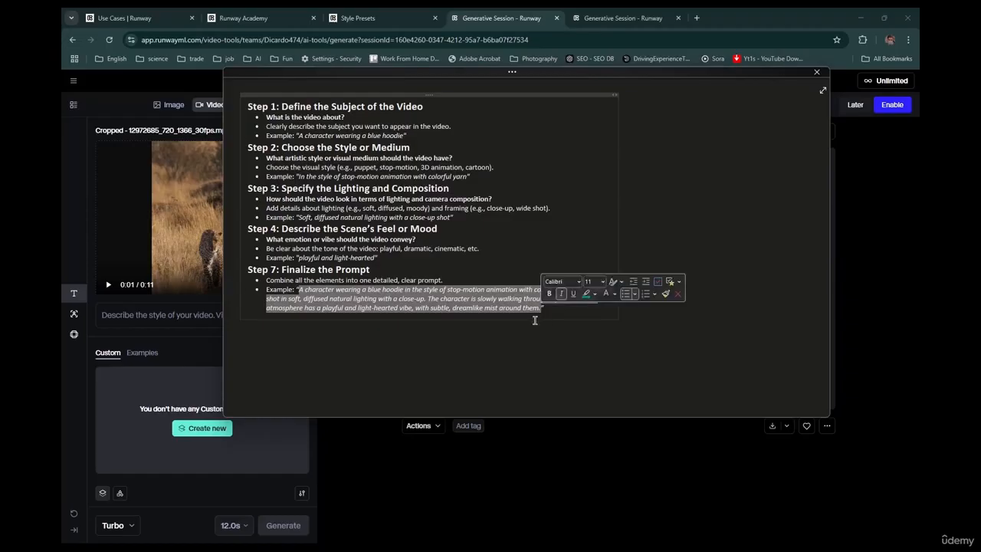
pyautogui.click(492, 300)
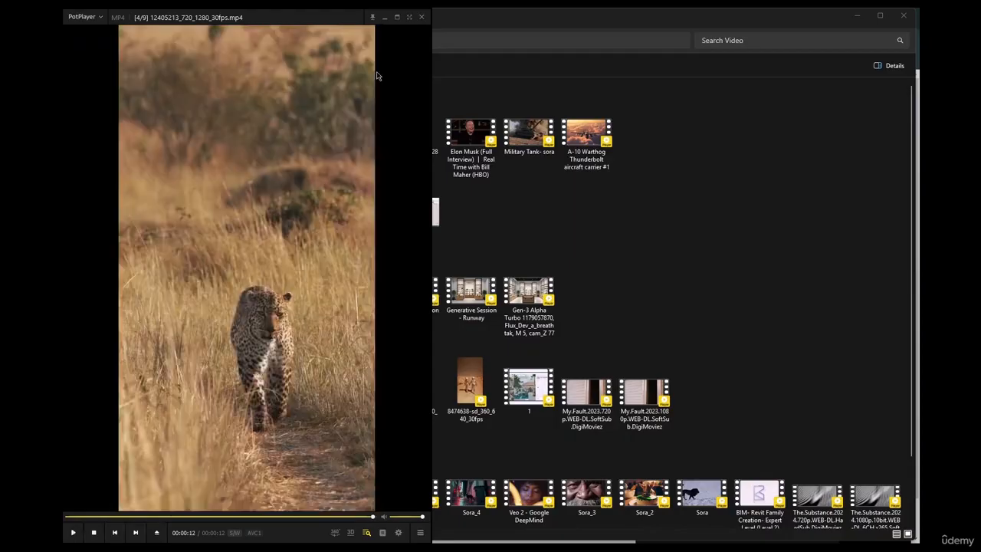
pyautogui.click(421, 16)
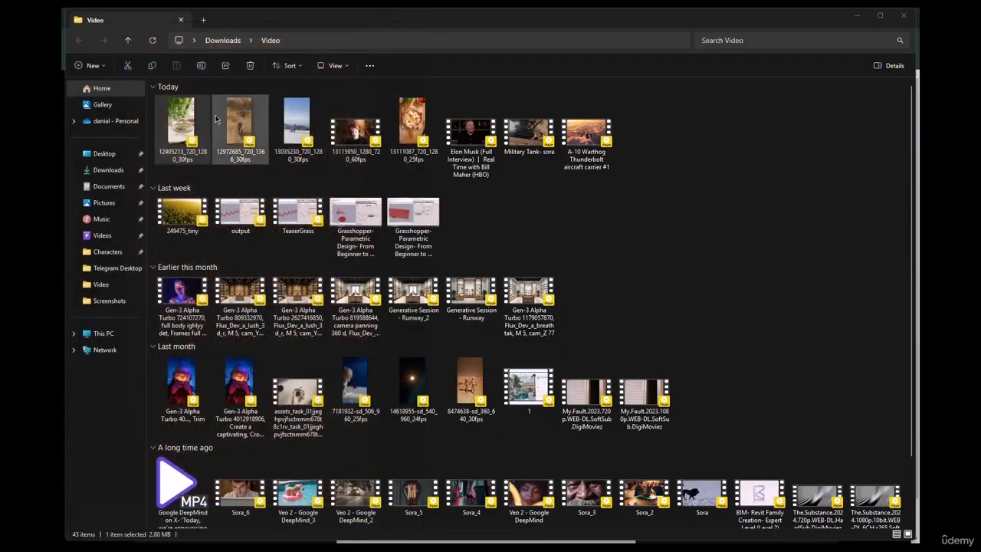
pyautogui.moveTo(185, 123); pyautogui.dragTo(214, 129)
pyautogui.hotkey('alt', 'Tab')
pyautogui.hotkey('alt', 'Tab')
pyautogui.hotkey('alt', 'shift', 'Tab')
pyautogui.hotkey('alt', 'shift', 'Tab')
pyautogui.press('Escape')
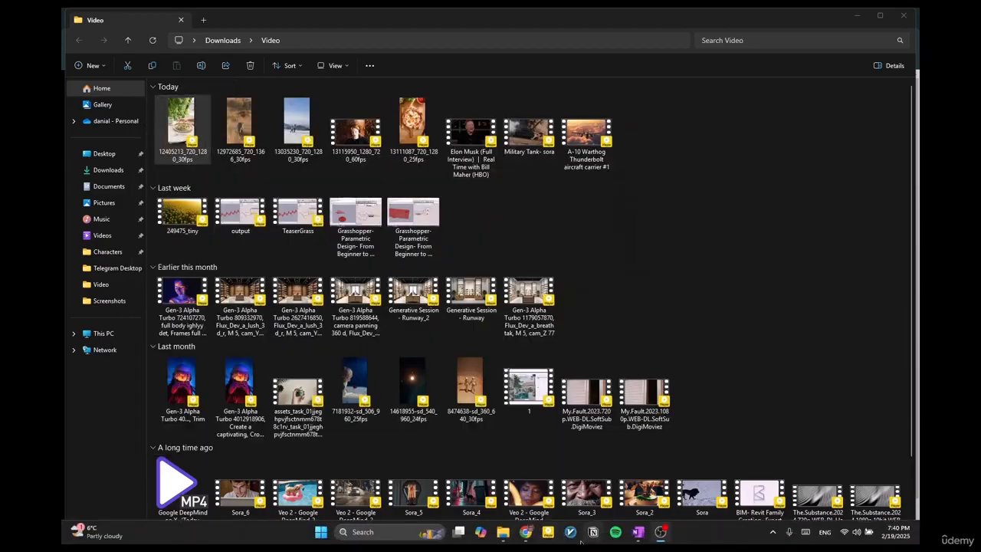
# Switch to Chrome, close the Pexels page, and replace the leopard clip in the Retro Isometric RPG Adventure session with 12405213_720_1280_30fps.mp4
pyautogui.moveTo(527, 536)
pyautogui.click(482, 475)
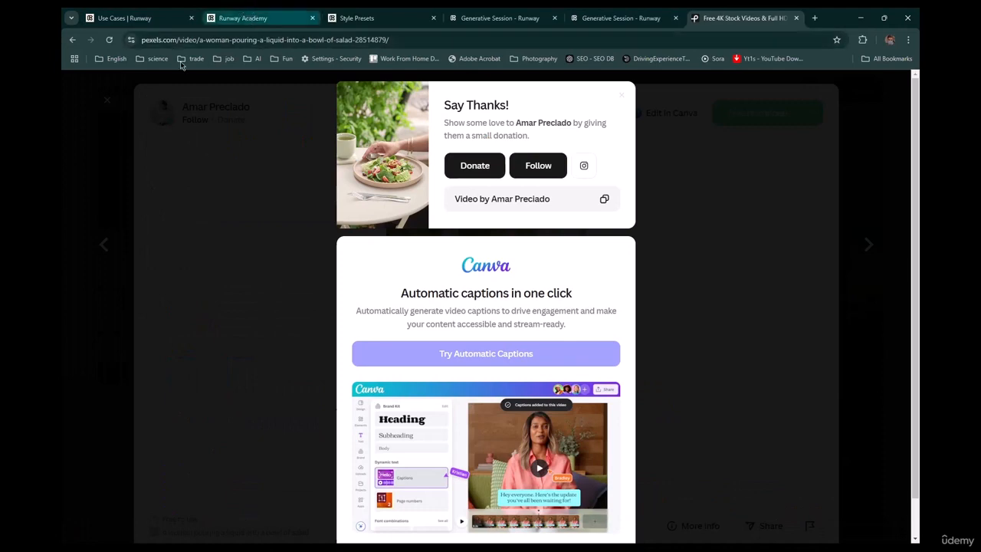
pyautogui.click(795, 17)
pyautogui.click(502, 18)
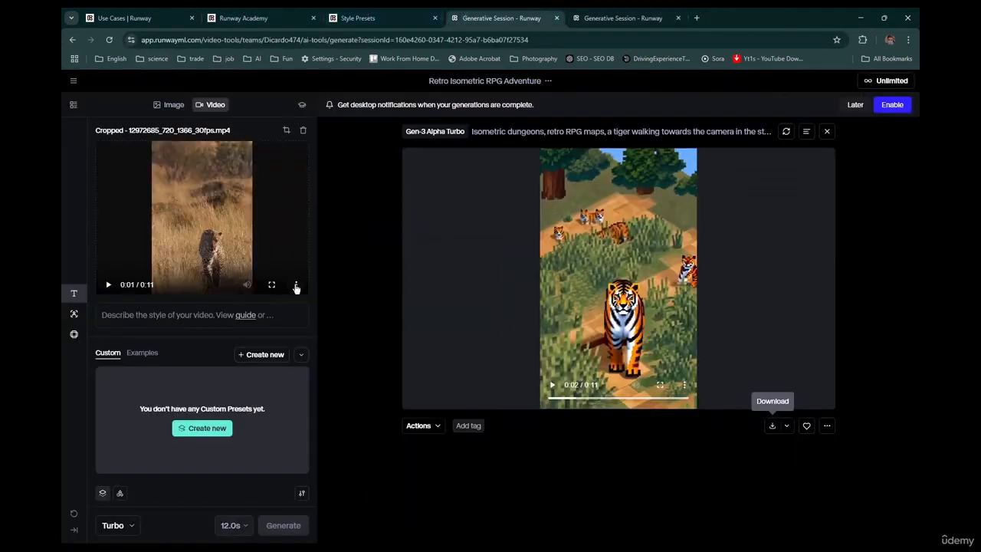
pyautogui.click(302, 130)
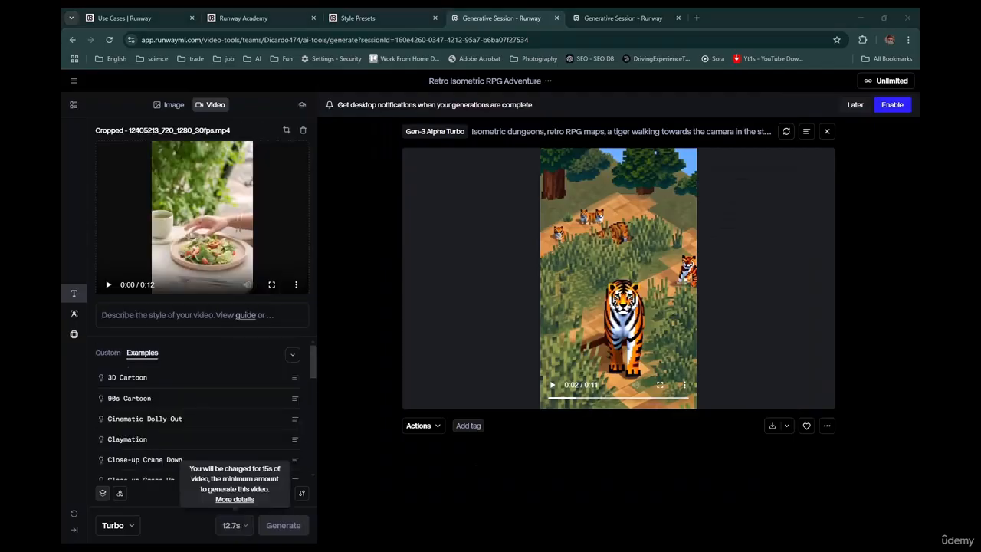
# Enter a style prompt beginning "A woman pouring a vibrant, colorful liquid into a bowl of fresh salad, captured in the style of hand-drawn animation."
pyautogui.click(104, 315)
pyautogui.click(167, 310)
pyautogui.write('A woman pouring a vibrant, colorful liquid into a bowl of fresh salad, captured in the style of hand-drawn animation. The scene features bold outlines, exaggerated features, and a lively, whimsical atmosphere. The lighting is soft, with warm, natural tones illuminating the salad and the woman. The camera angle is a top-down view, showcasing the ingredients in the bowl as the liquid gracefully flows in, with a playful and artistic composition.')
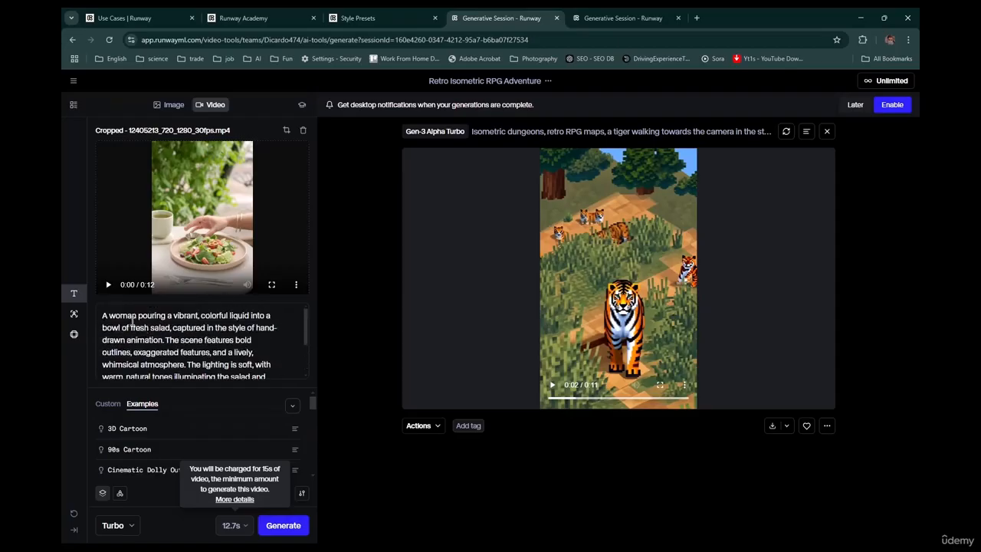
pyautogui.moveTo(112, 317); pyautogui.dragTo(138, 317)
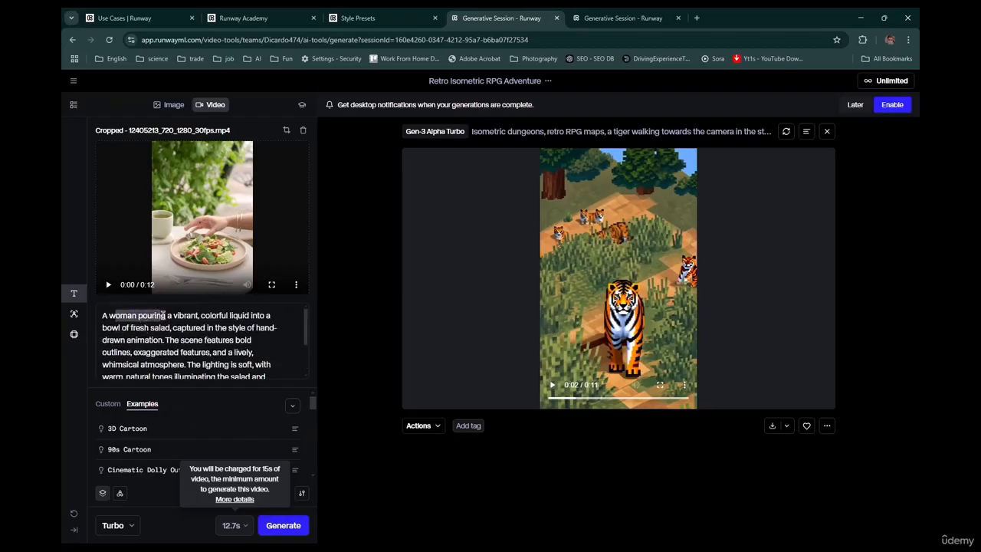
# Read through the style prompt sentence by sentence, from the woman pouring liquid to the lighting and camera-angle descriptions
pyautogui.moveTo(165, 315); pyautogui.dragTo(182, 324)
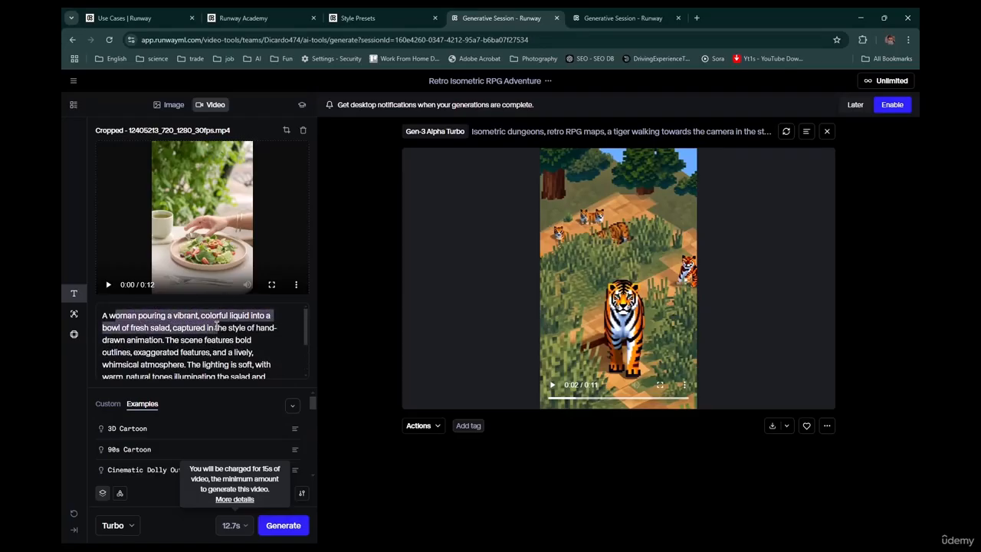
pyautogui.moveTo(222, 328)
pyautogui.mouseDown()
pyautogui.moveTo(213, 330)
pyautogui.moveTo(257, 341)
pyautogui.moveTo(164, 340)
pyautogui.mouseUp()
pyautogui.click(163, 340)
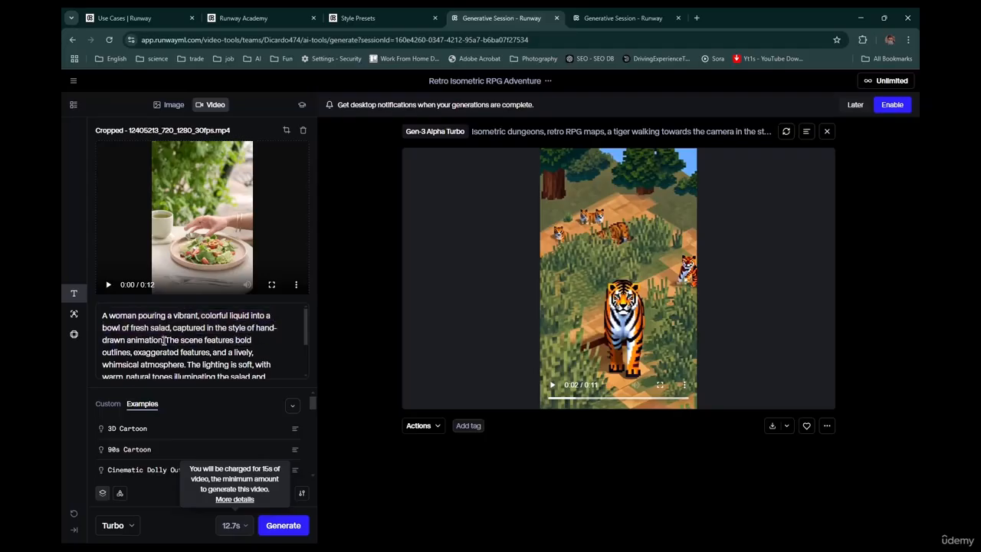
pyautogui.moveTo(166, 339); pyautogui.dragTo(147, 351)
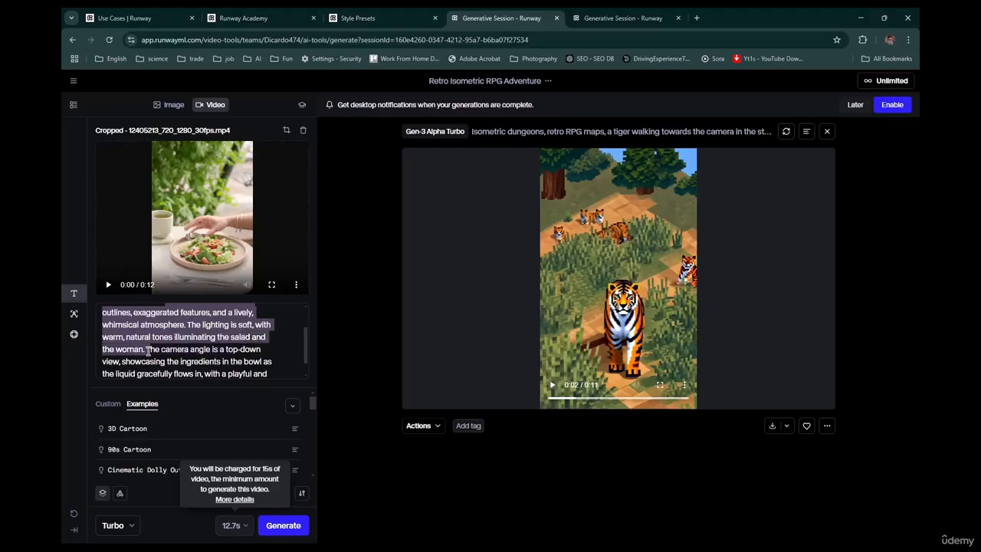
pyautogui.click(160, 350)
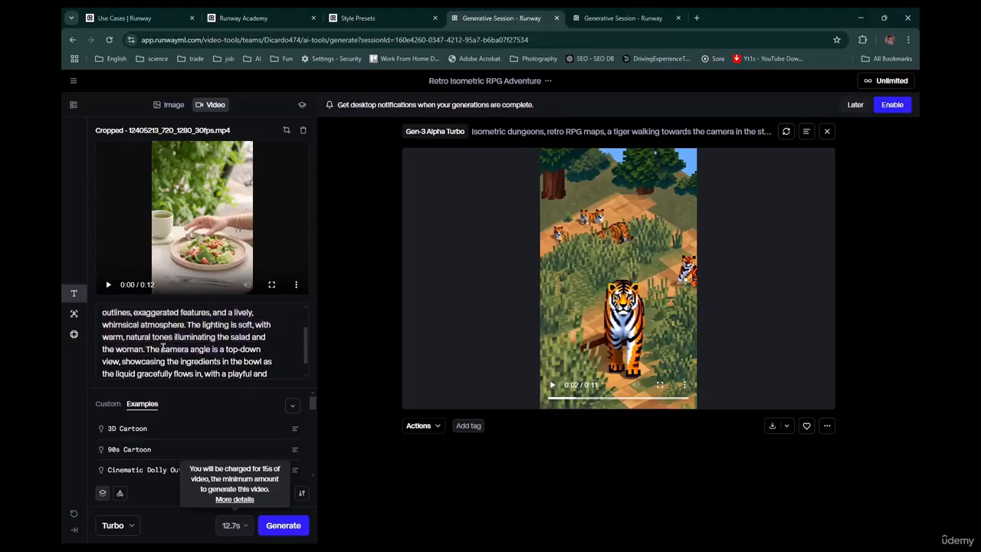
pyautogui.moveTo(147, 351); pyautogui.dragTo(182, 362)
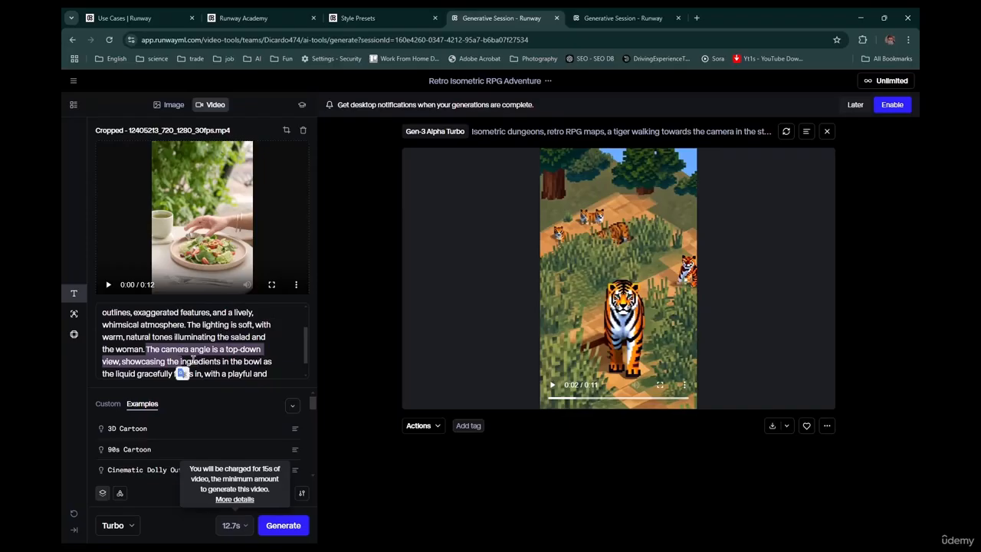
pyautogui.scroll(-1, 183, 353)
pyautogui.click(142, 348)
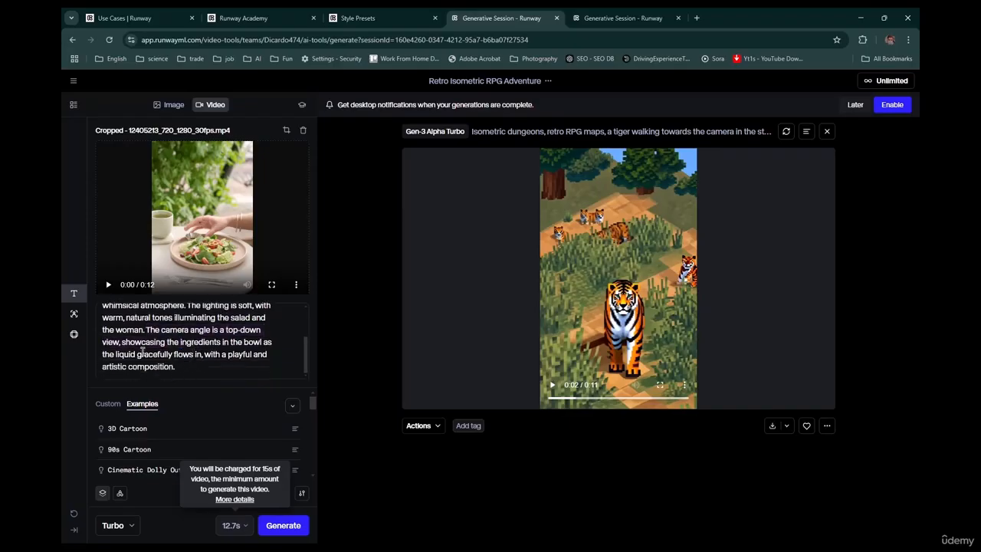
pyautogui.moveTo(105, 357); pyautogui.dragTo(250, 355)
pyautogui.click(221, 349)
# Delete the closing sentence about the top-down camera angle from the style prompt and generate the salad video
pyautogui.moveTo(188, 370); pyautogui.dragTo(145, 334)
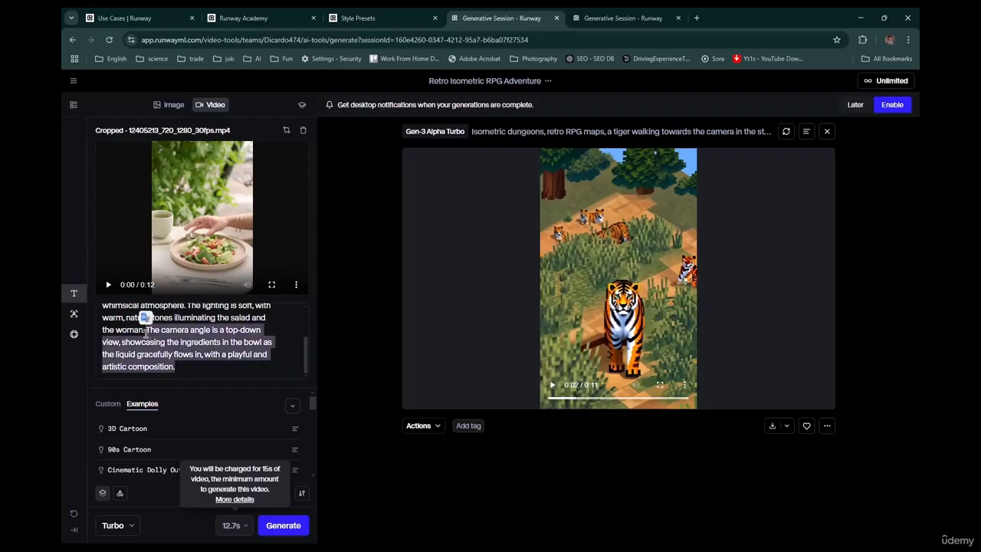
pyautogui.press('BackSpace')
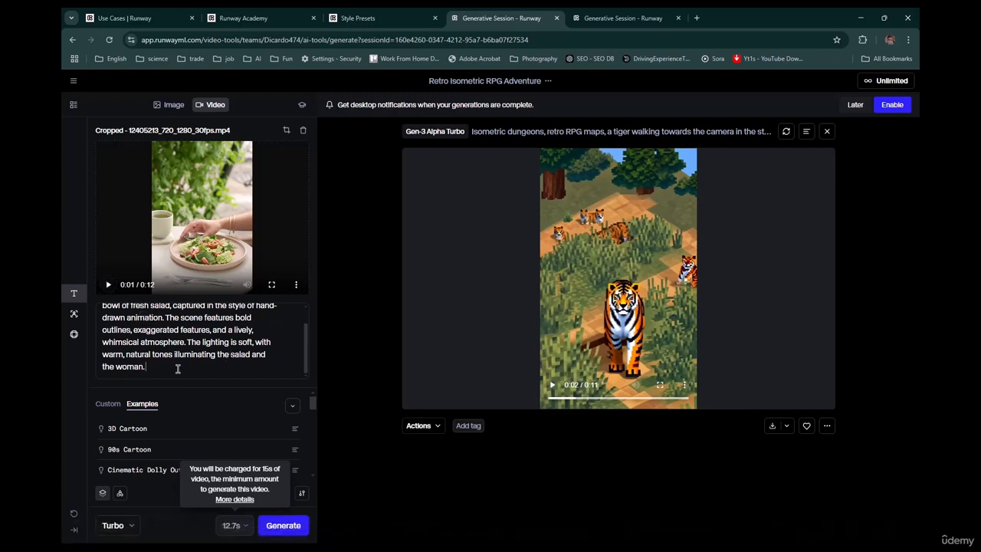
pyautogui.scroll(2, 221, 340)
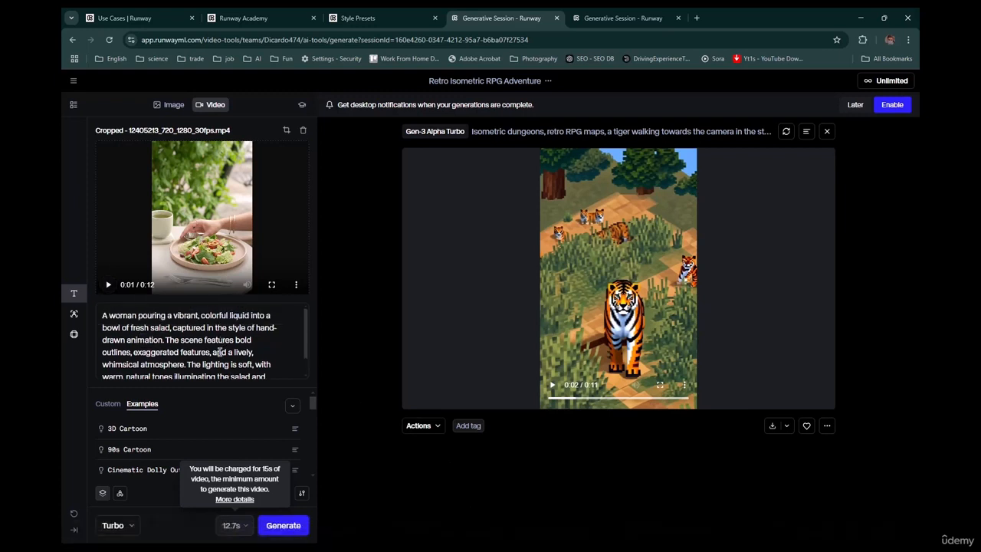
pyautogui.scroll(-2, 220, 352)
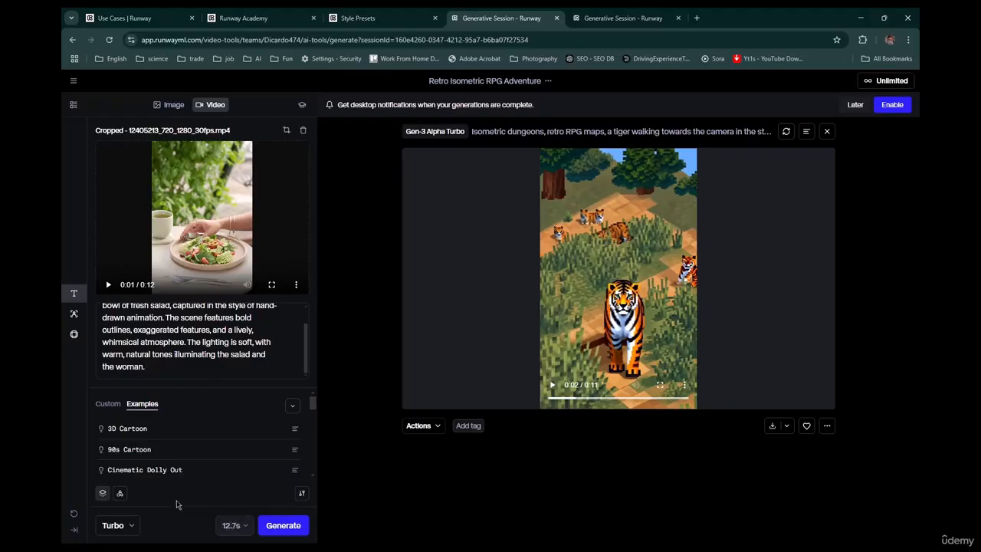
pyautogui.scroll(2, 145, 337)
pyautogui.scroll(-2, 145, 337)
pyautogui.click(306, 526)
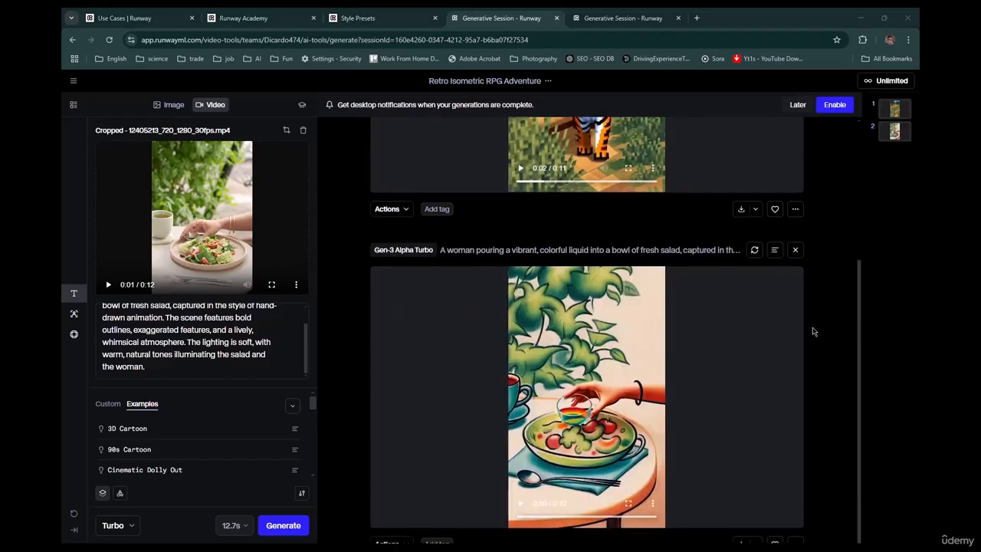
# Play the generated hand-drawn salad video in full screen, then return to the session
pyautogui.click(526, 478)
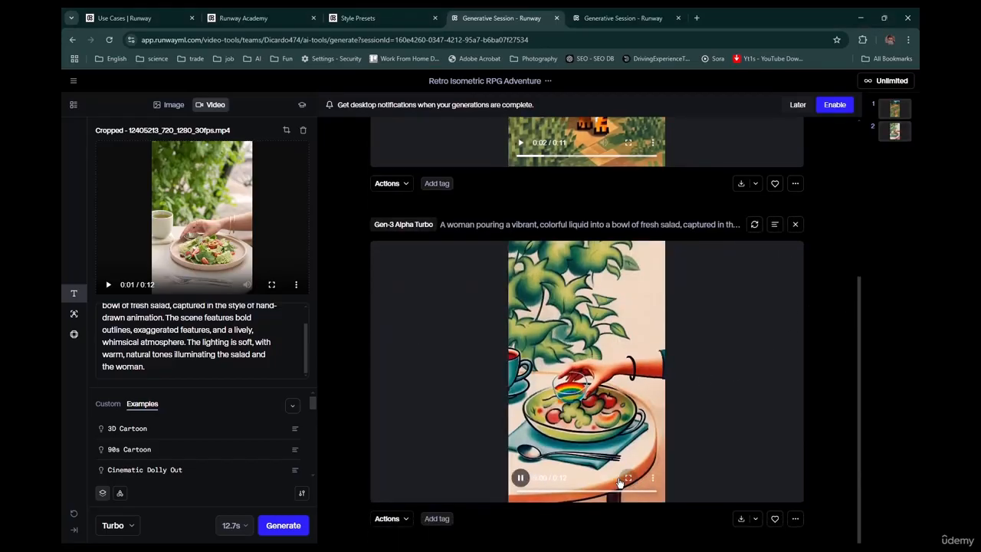
pyautogui.click(628, 477)
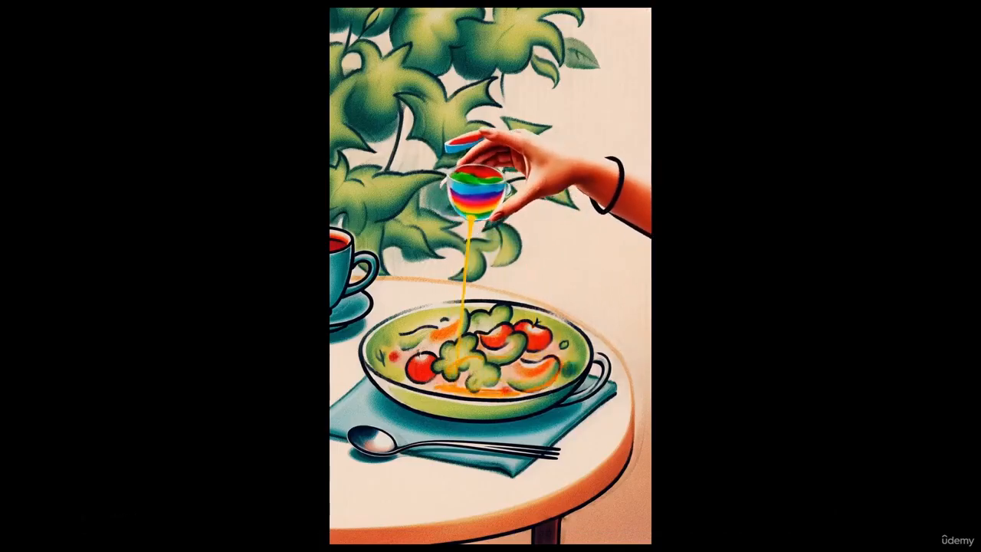
pyautogui.moveTo(759, 437)
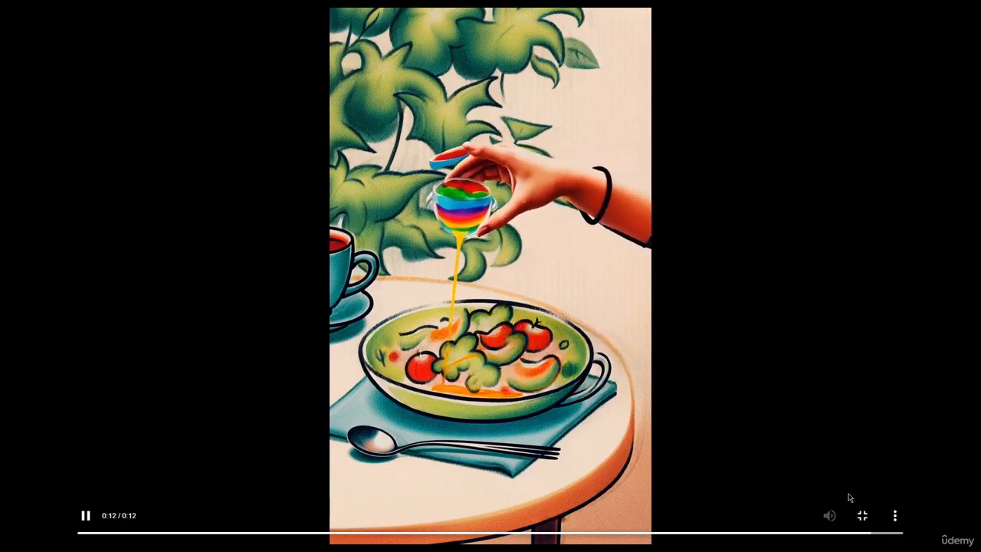
pyautogui.click(862, 515)
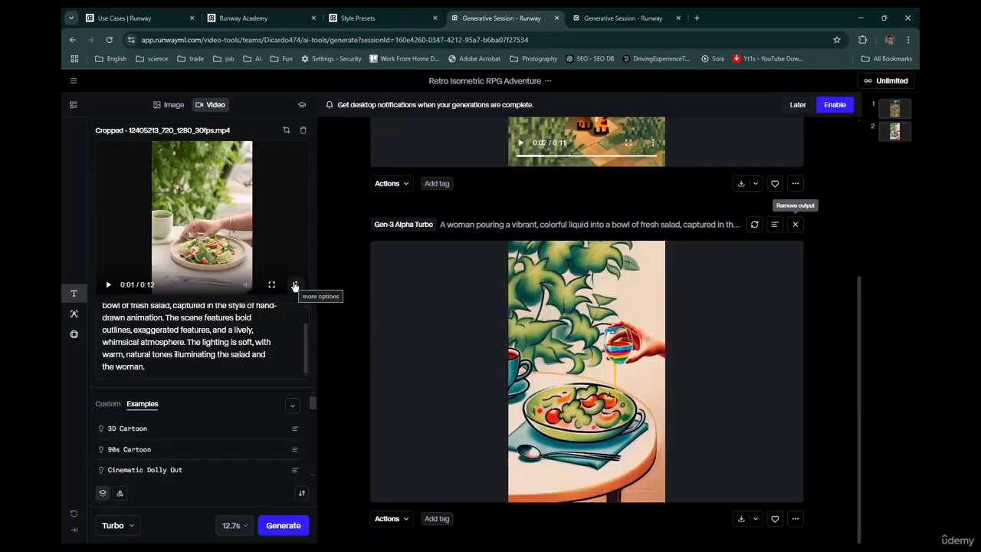
# Browse the example style presets and watch the generated salad video in full screen once more
pyautogui.scroll(3, 367, 220)
pyautogui.scroll(-3, 367, 221)
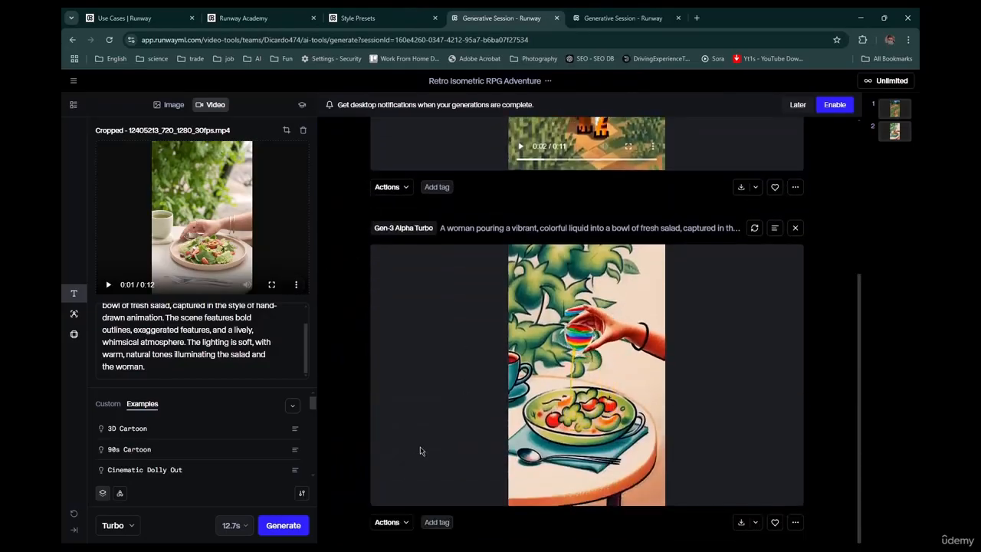
pyautogui.scroll(-3, 238, 431)
pyautogui.scroll(-2, 238, 431)
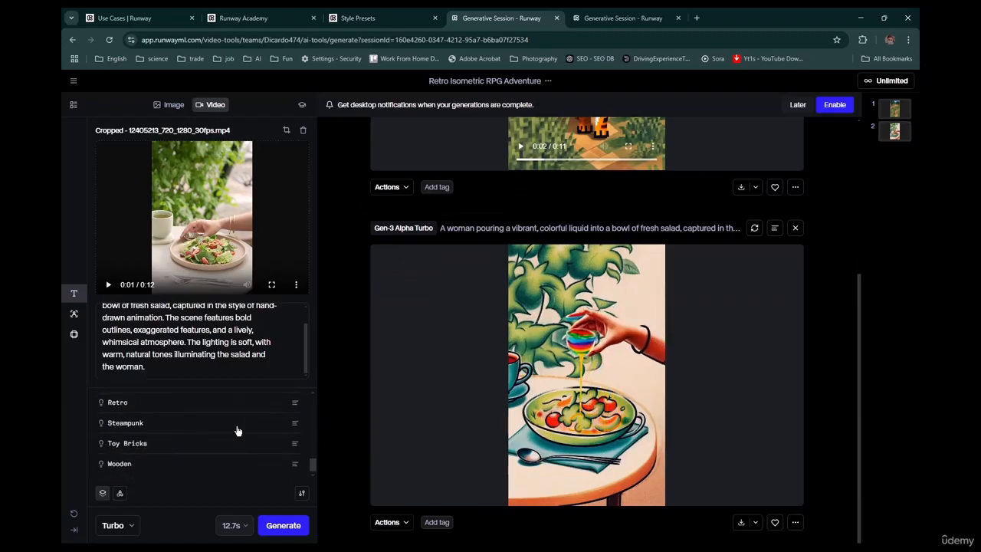
pyautogui.scroll(6, 238, 431)
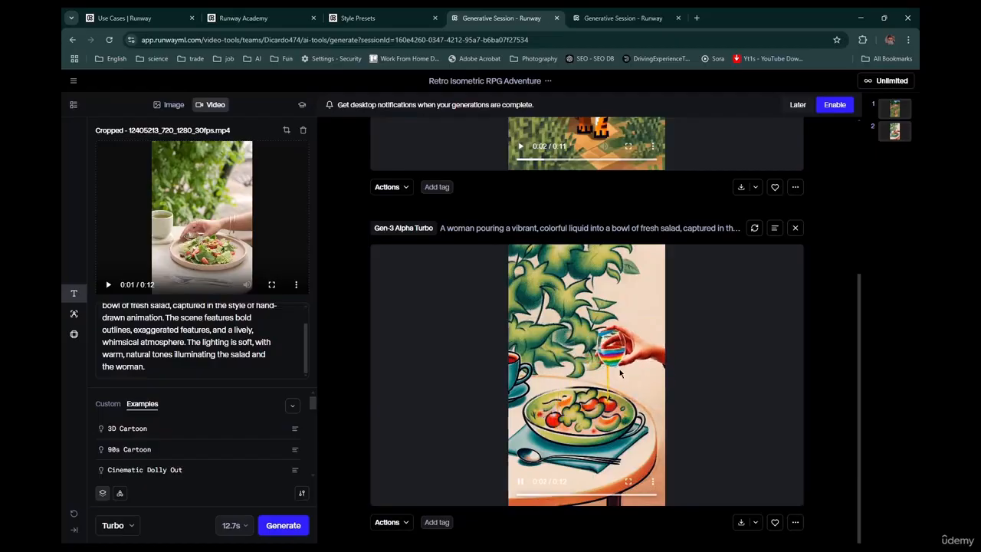
pyautogui.click(628, 482)
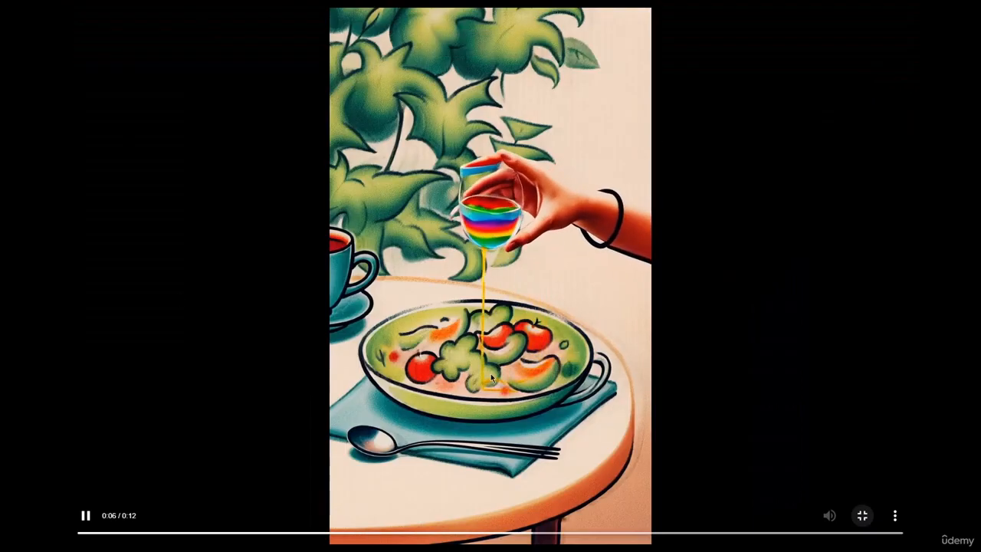
pyautogui.click(858, 515)
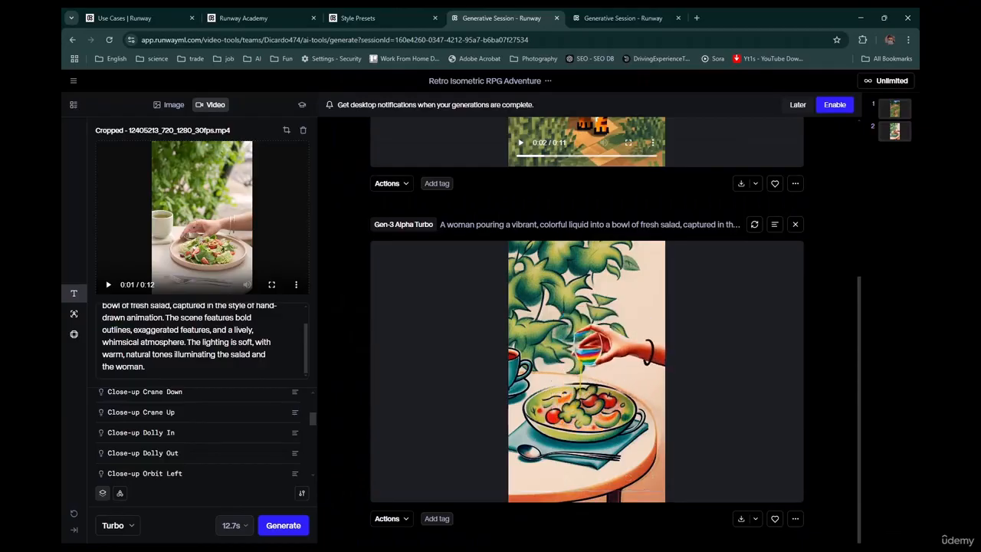
# Clear the entire style prompt of the salad video
pyautogui.scroll(2, 230, 345)
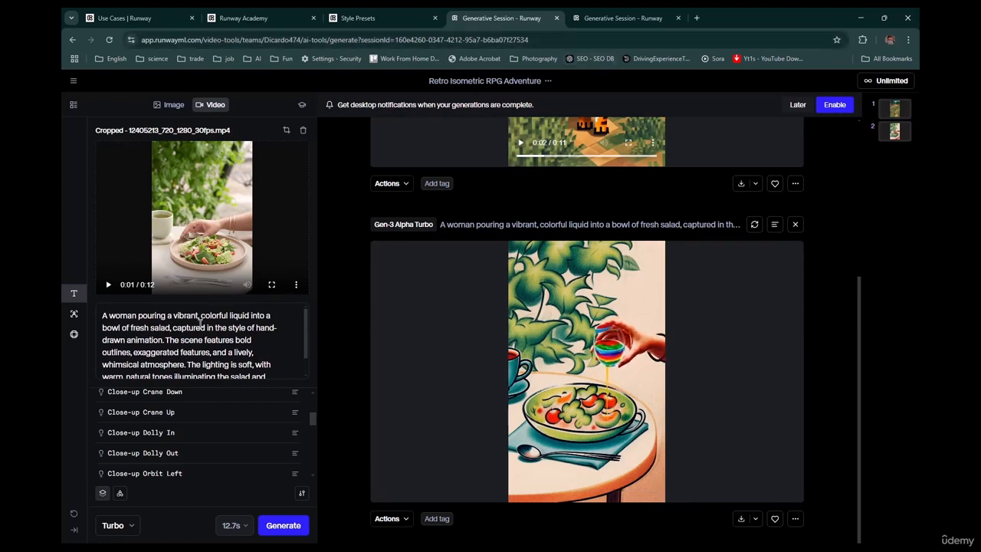
pyautogui.scroll(5, 212, 417)
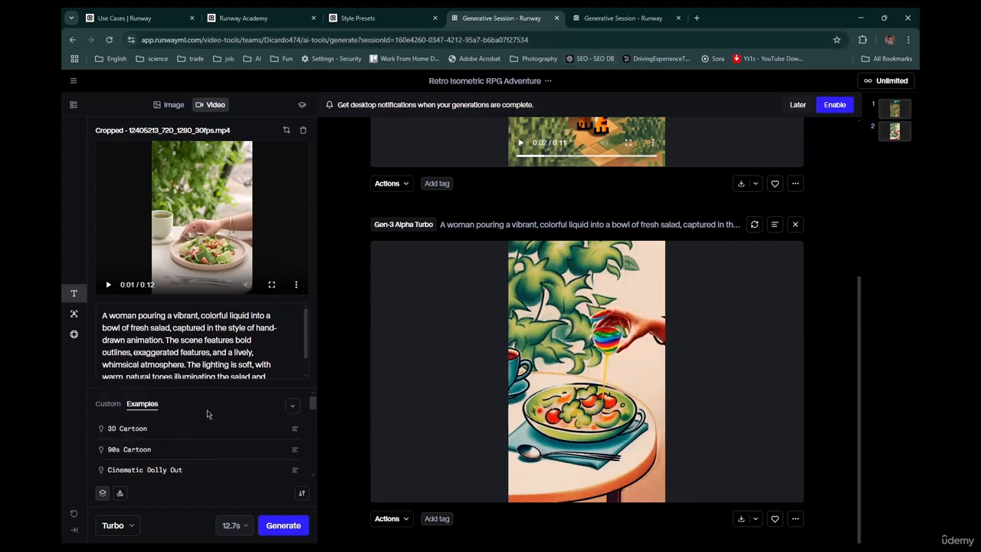
pyautogui.tripleClick(210, 351)
pyautogui.press('BackSpace')
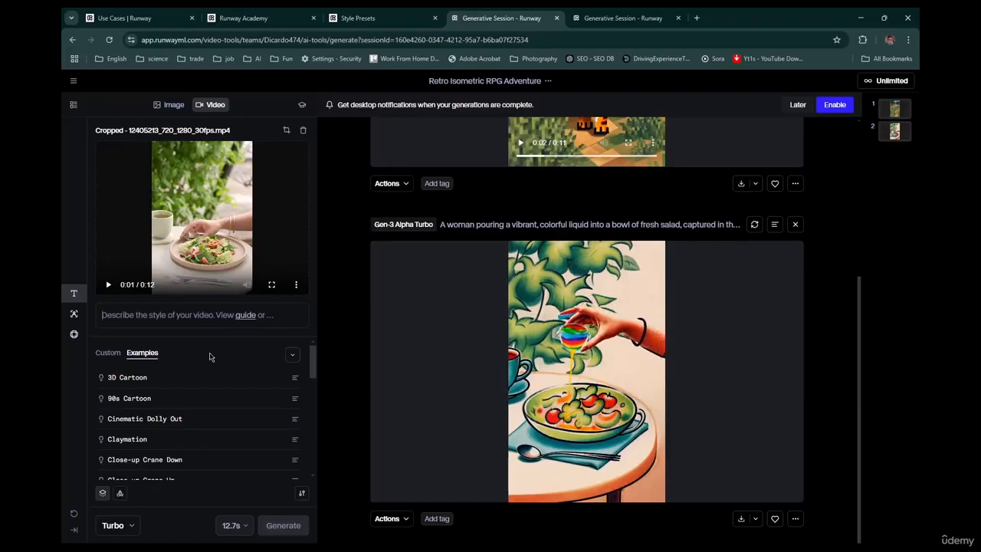
# Switch to ChatGPT and write "I want you to become my video to video ai prompt writer, write your prompts in the style of these examples :"
pyautogui.moveTo(469, 539)
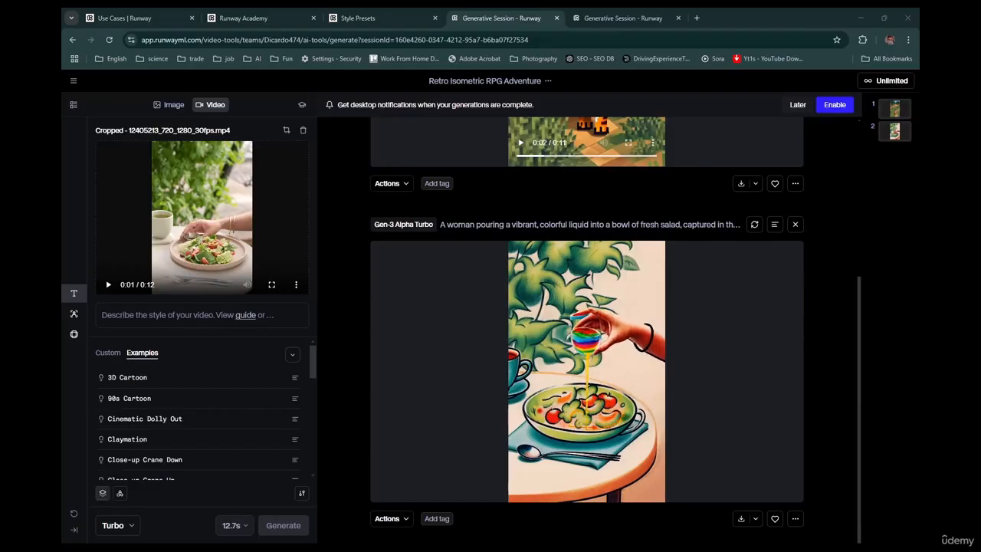
pyautogui.moveTo(919, 31); pyautogui.dragTo(521, 6)
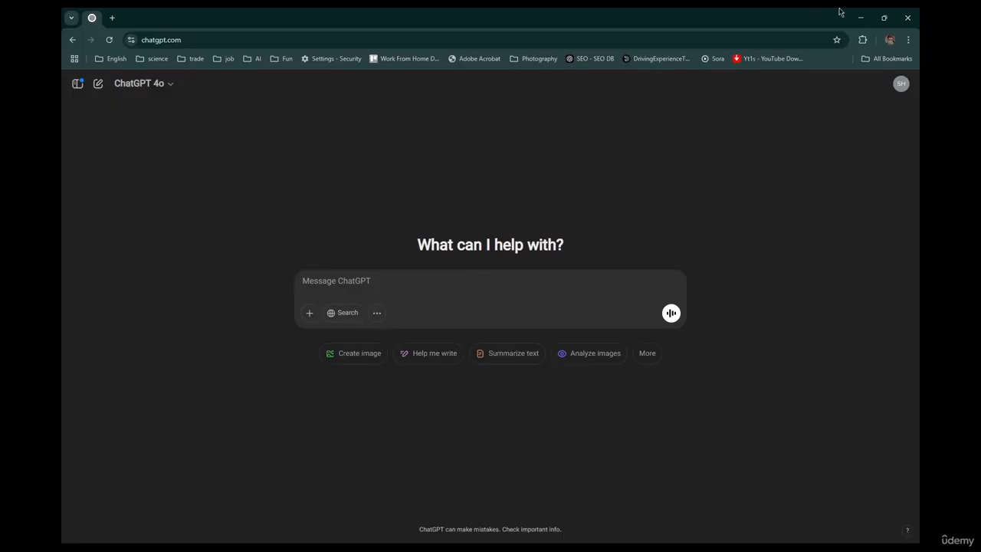
pyautogui.write('I want you to become my')
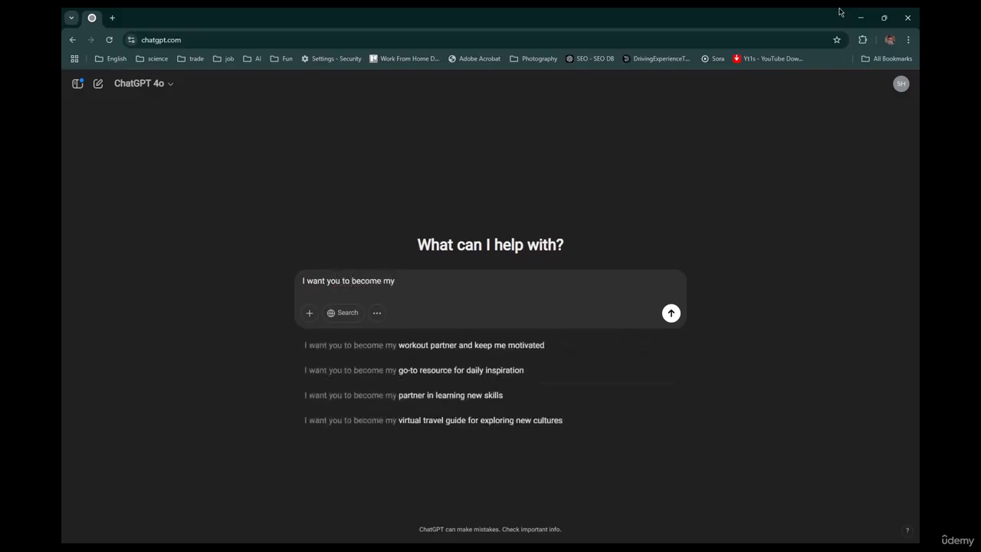
pyautogui.write(' video to video ai prompt writer, write your prompts in the style of these')
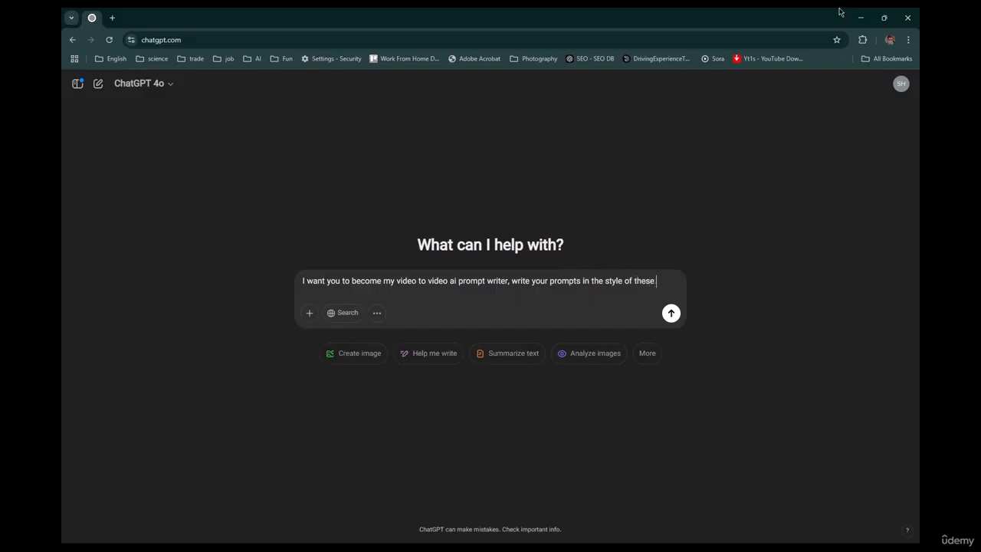
pyautogui.write('xamples :')
pyautogui.hotkey('shift', 'Return')
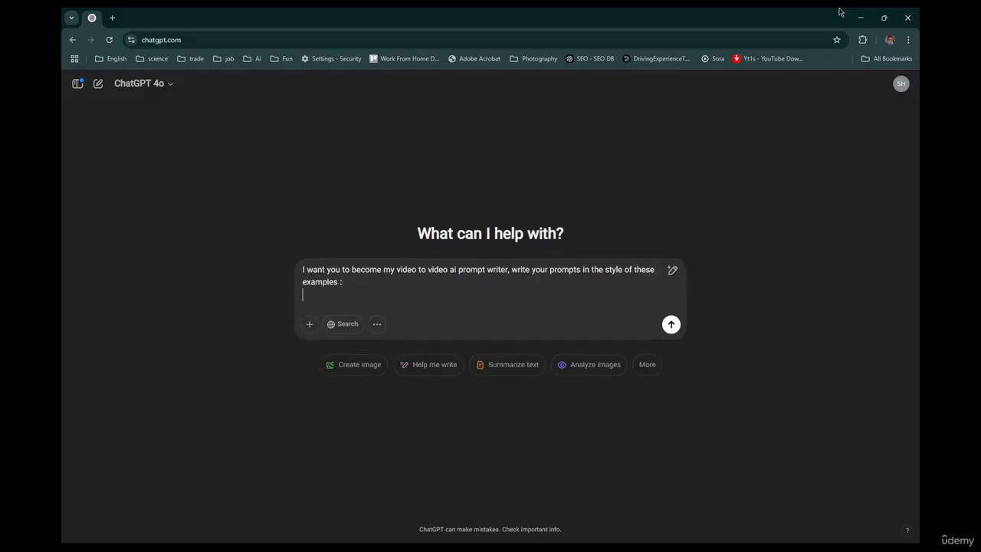
# Copy Runway's 3D Cartoon example prompt into the ChatGPT message as the first style example, followed by a line break
pyautogui.hotkey('alt', 'Tab')
pyautogui.click(215, 381)
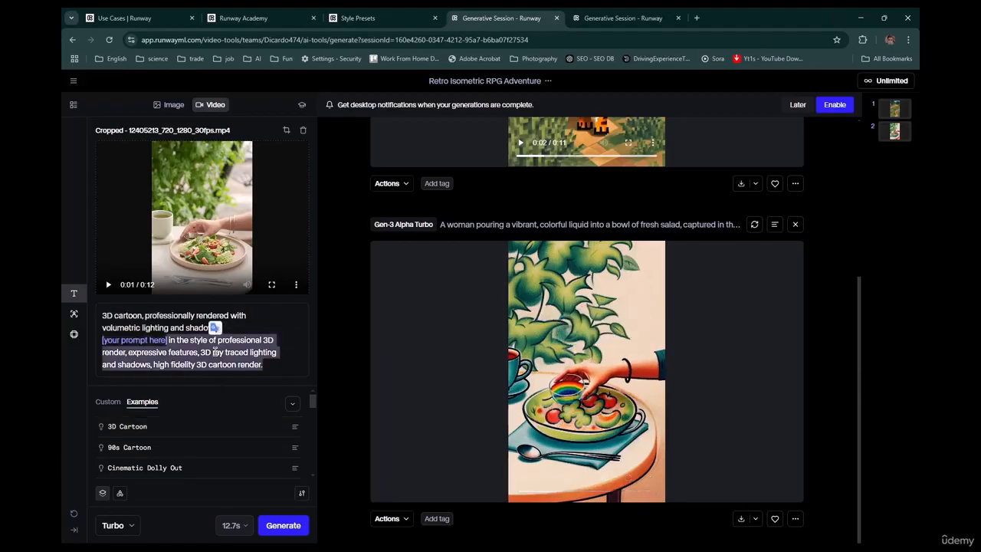
pyautogui.hotkey('ctrl', 'Tab')
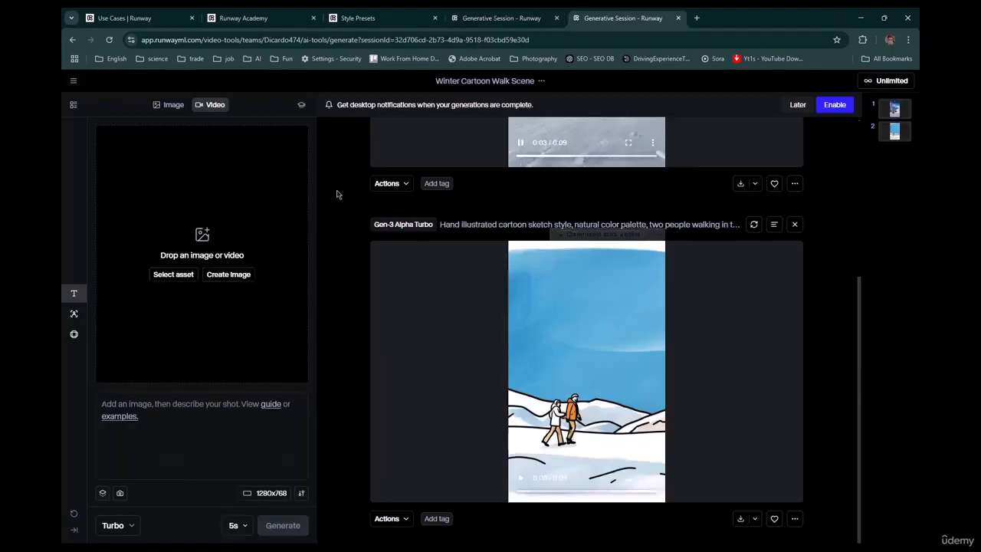
pyautogui.hotkey('ctrl', 'shift', 'Tab')
pyautogui.hotkey('alt', 'Tab')
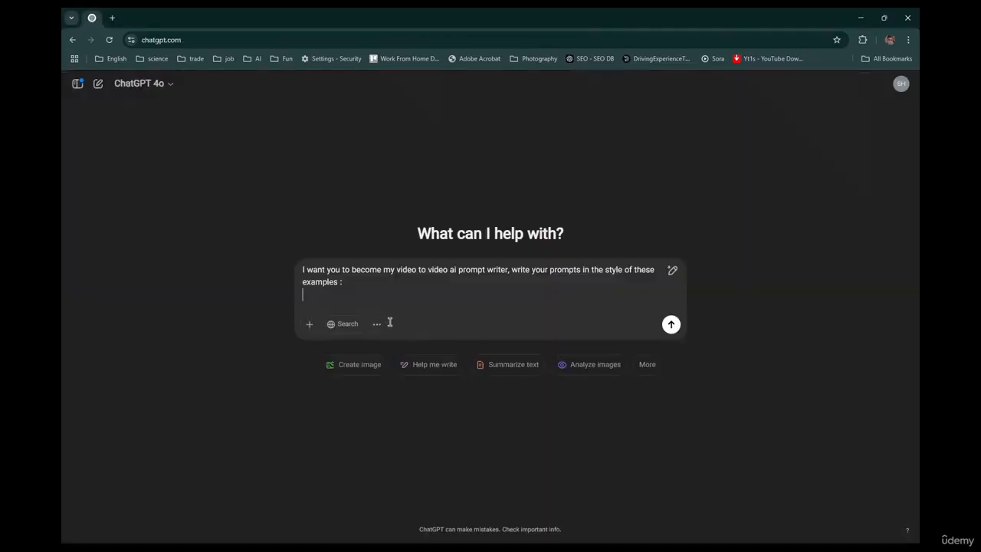
pyautogui.write('3D cartoon, professionally rendered with volumetric lighting and shadows,  in the style of professional 3D render, expressive features, 3D ray traced lighting and shadows, high fidelity 3D cartoon render.')
pyautogui.hotkey('shift', 'Return')
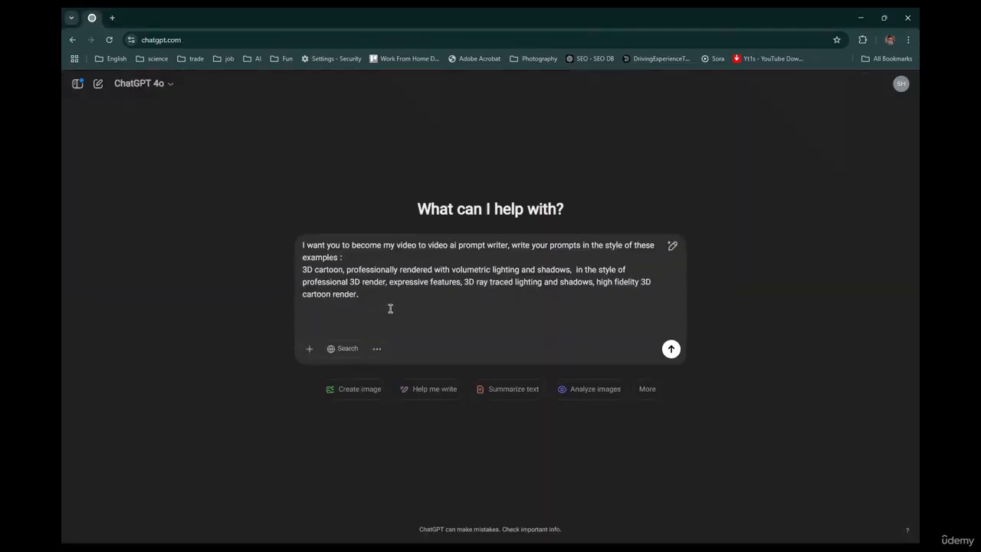
# Add Runway's 90s Cartoon example prompt to the ChatGPT message as the second style example and return to Runway
pyautogui.hotkey('alt', 'Tab')
pyautogui.click(207, 450)
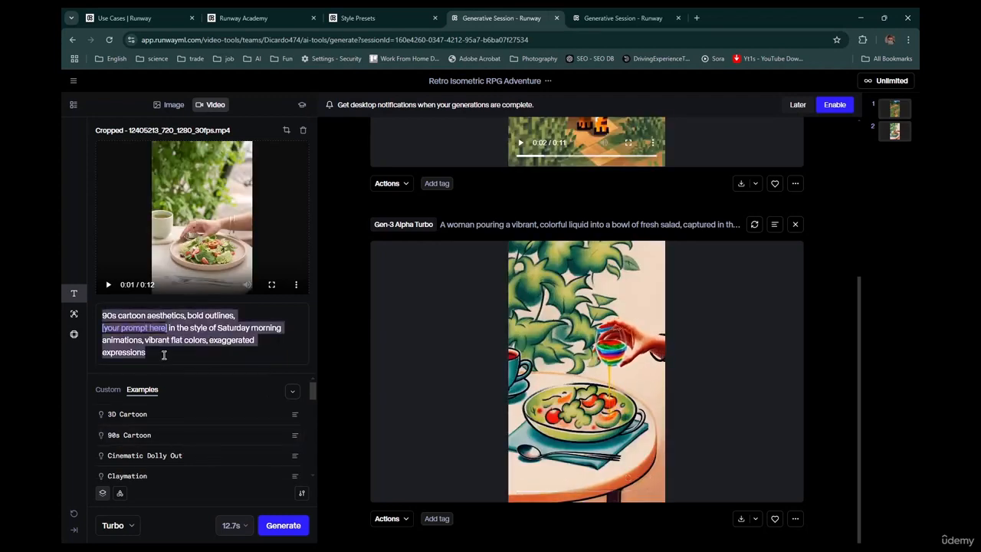
pyautogui.hotkey('ctrl', 'c')
pyautogui.hotkey('alt', 'Tab')
pyautogui.hotkey('shift', 'Return')
pyautogui.hotkey('shift', 'Return')
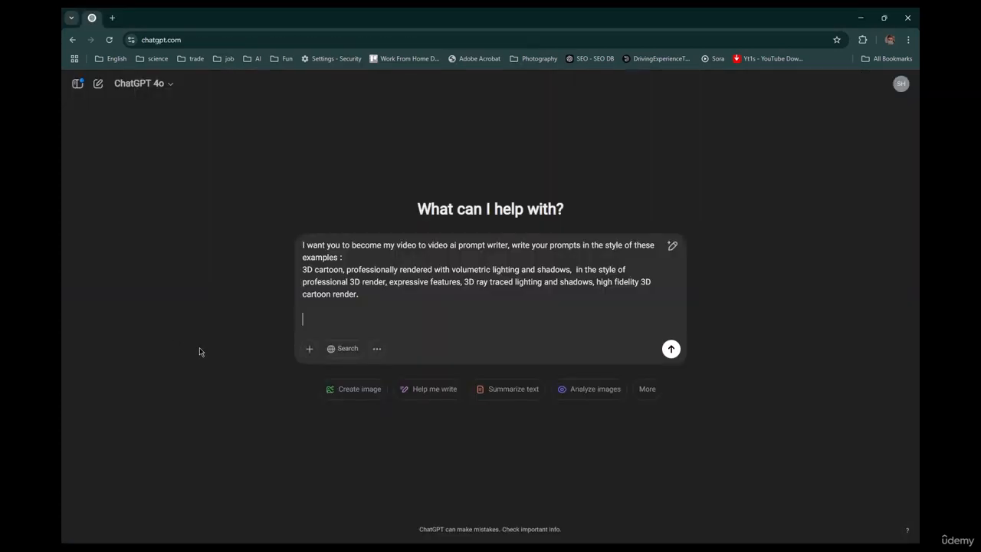
pyautogui.hotkey('ctrl', 'v')
pyautogui.hotkey('alt', 'Tab')
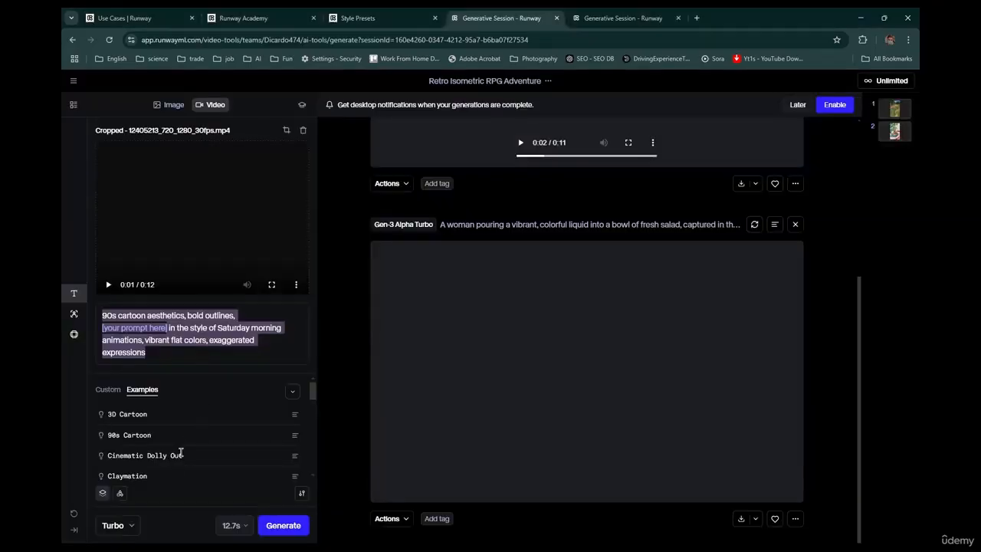
# Copy Runway's Cinematic Dolly Out example prompt into the ChatGPT message as the third style example, separated by blank lines
pyautogui.click(181, 455)
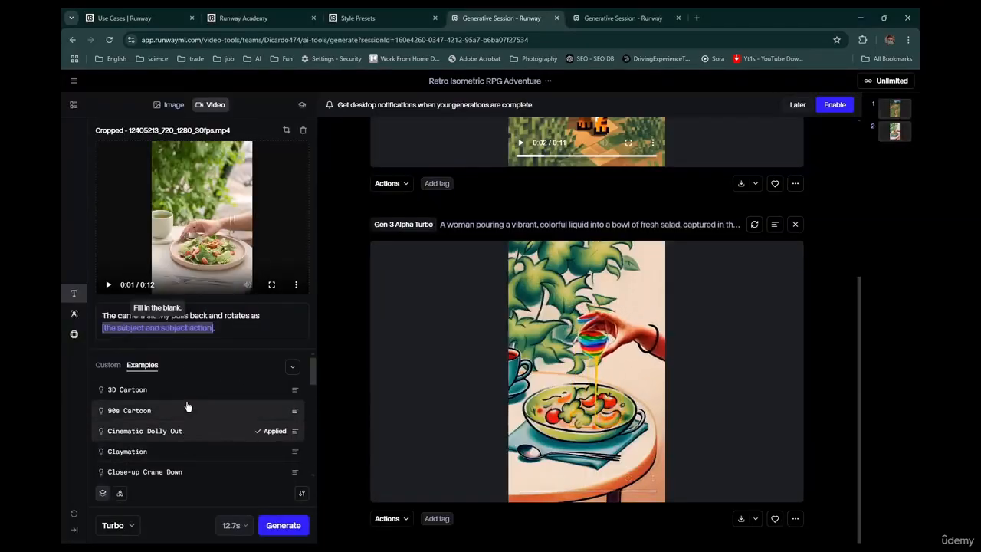
pyautogui.tripleClick(235, 327)
pyautogui.hotkey('ctrl', 'c')
pyautogui.hotkey('alt', 'Tab')
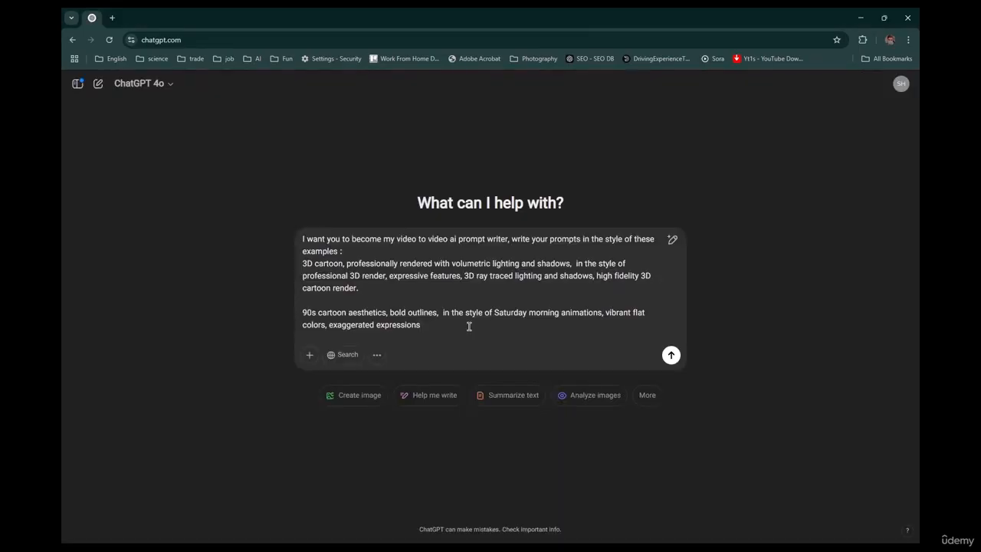
pyautogui.hotkey('shift', 'Return')
pyautogui.hotkey('shift', 'Return')
pyautogui.hotkey('ctrl', 'v')
pyautogui.hotkey('shift', 'Return')
pyautogui.hotkey('shift', 'Return')
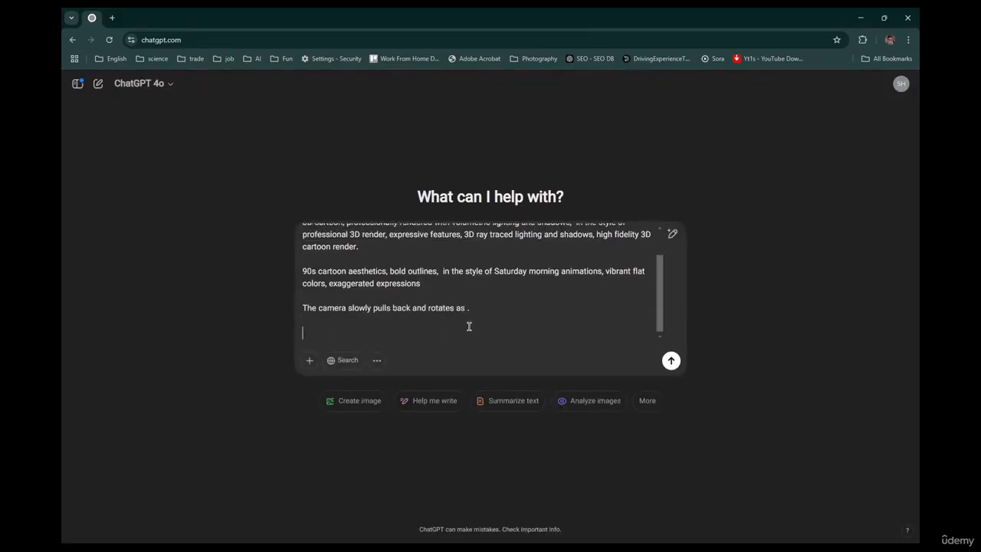
# Return to Runway and copy its Dramatic example prompt into the ChatGPT message as the fourth style example
pyautogui.hotkey('alt', 'Tab')
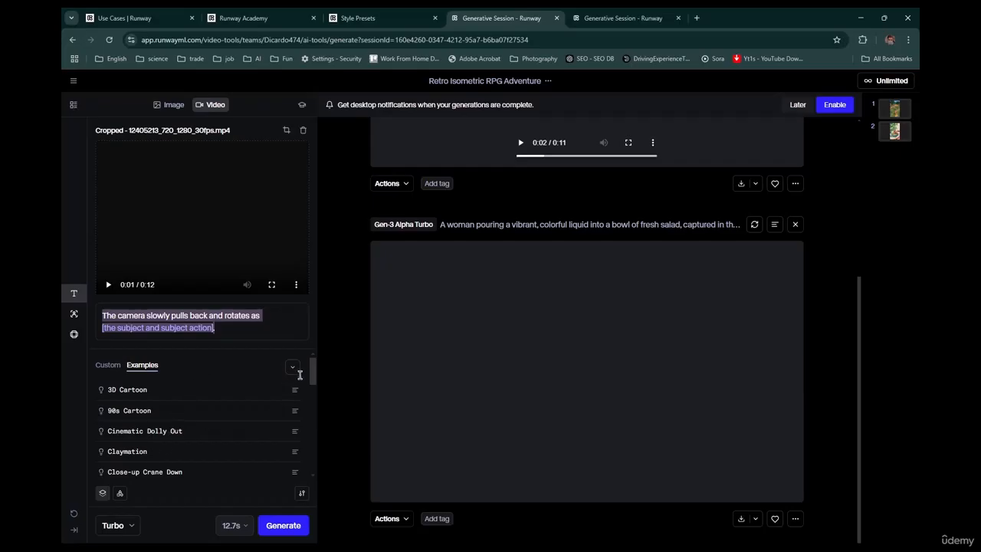
pyautogui.moveTo(314, 374); pyautogui.dragTo(314, 404)
pyautogui.click(182, 432)
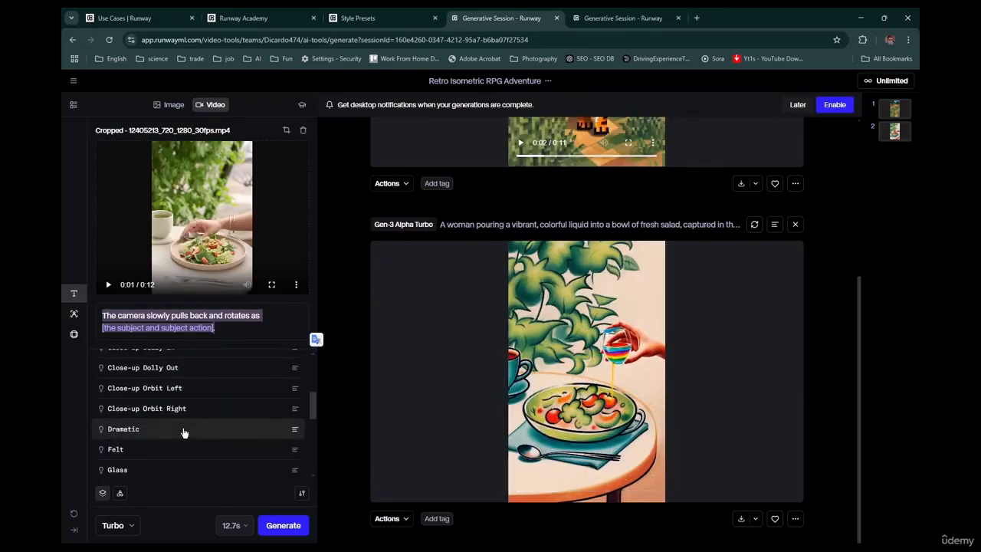
pyautogui.click(148, 328)
pyautogui.hotkey('ctrl', 'a')
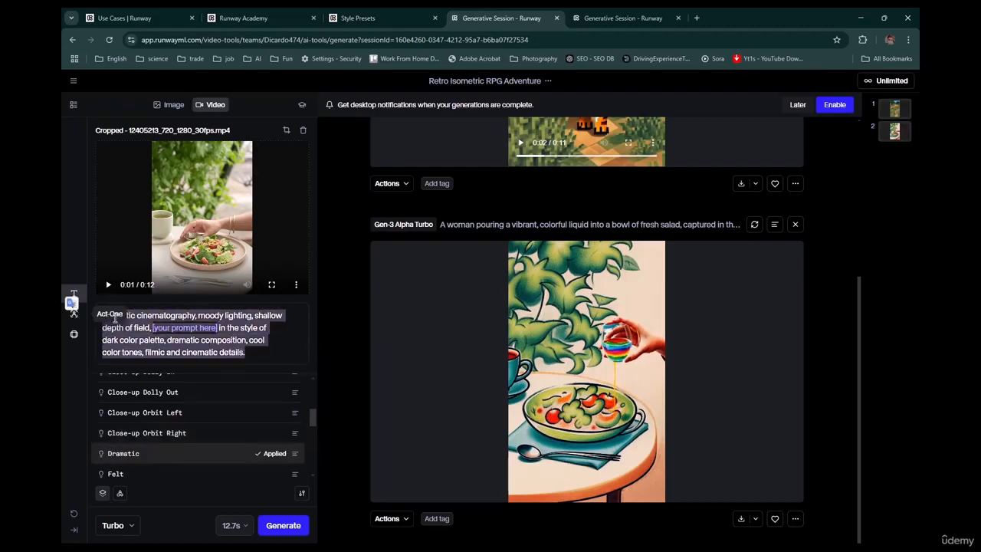
pyautogui.hotkey('ctrl', 'c')
pyautogui.hotkey('alt', 'Tab')
pyautogui.hotkey('ctrl', 'v')
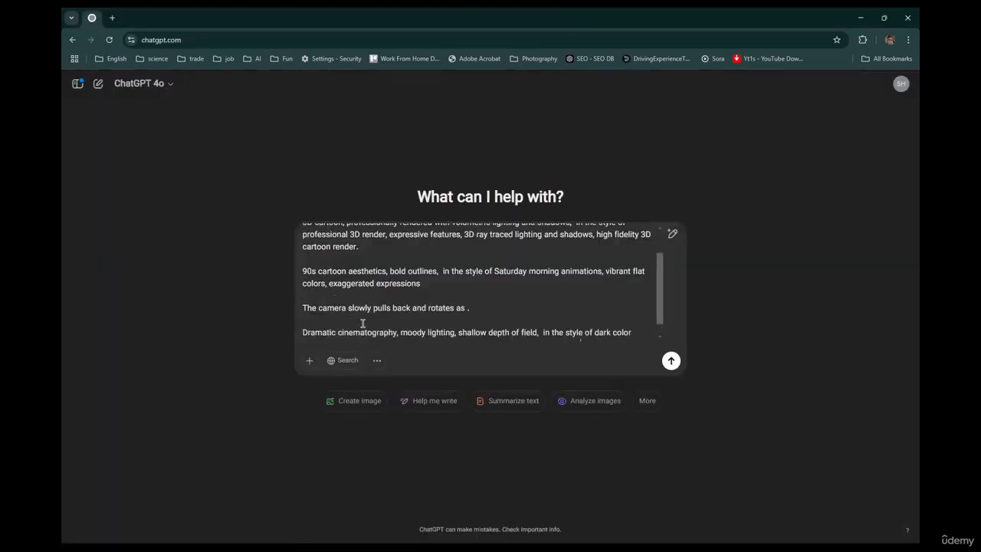
pyautogui.scroll(-1, 390, 324)
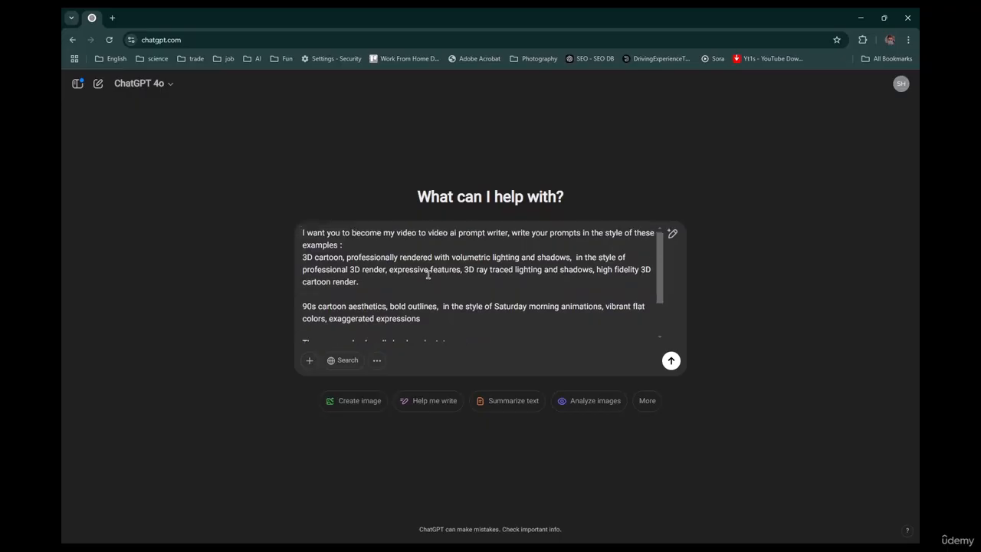
# Check the placeholder in Runway's prompt, then insert "{Your prompt here}" before "in the style of" in ChatGPT's 3D cartoon example
pyautogui.hotkey('alt', 'Tab')
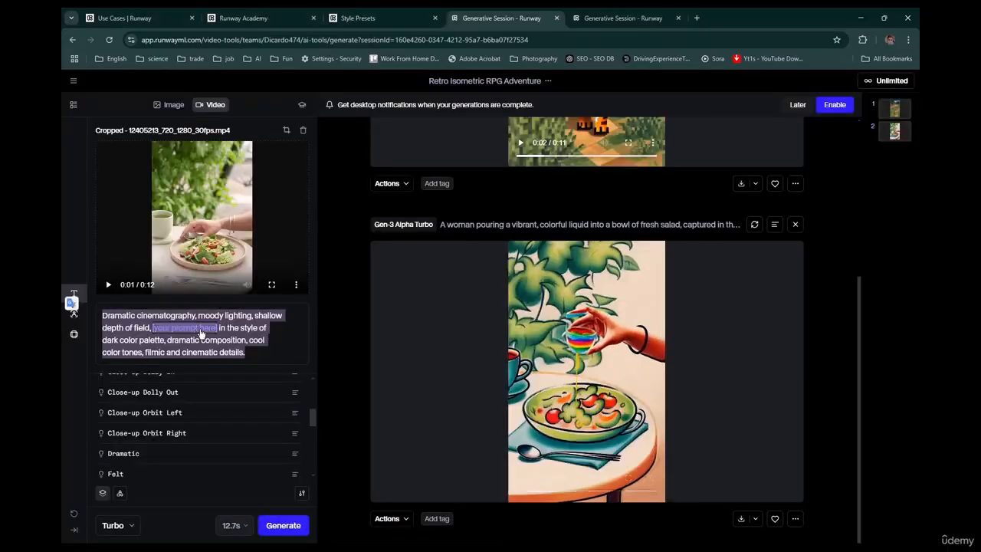
pyautogui.click(228, 332)
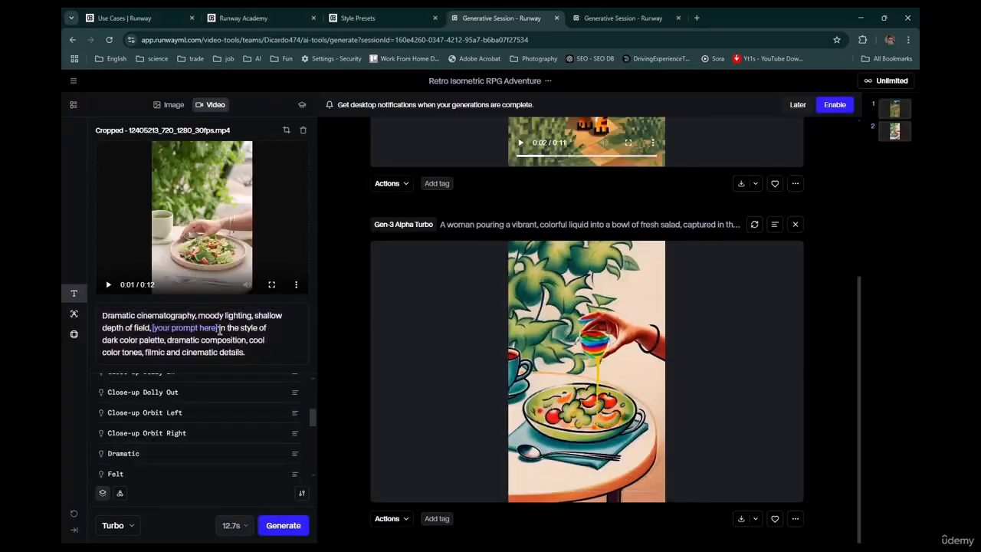
pyautogui.hotkey('alt', 'Tab')
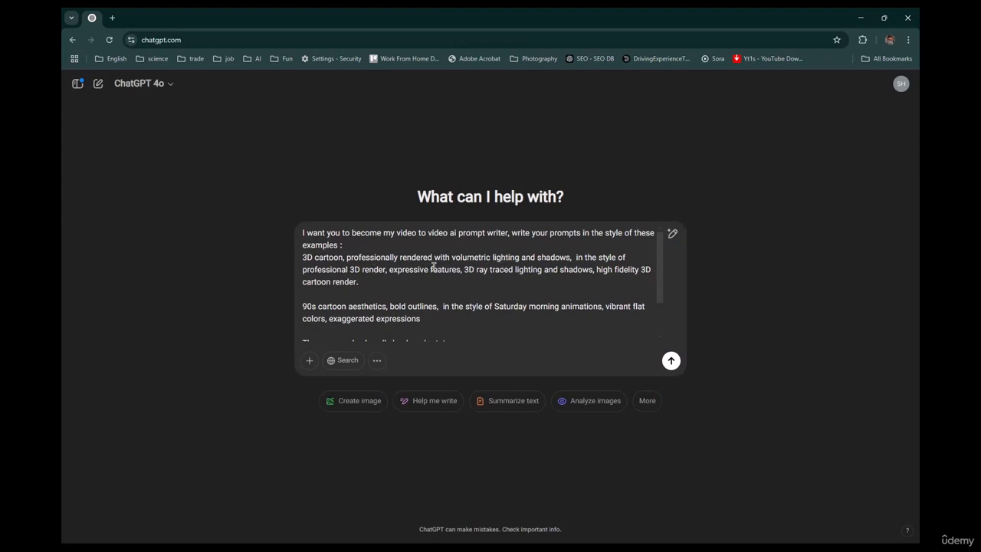
pyautogui.click(572, 257)
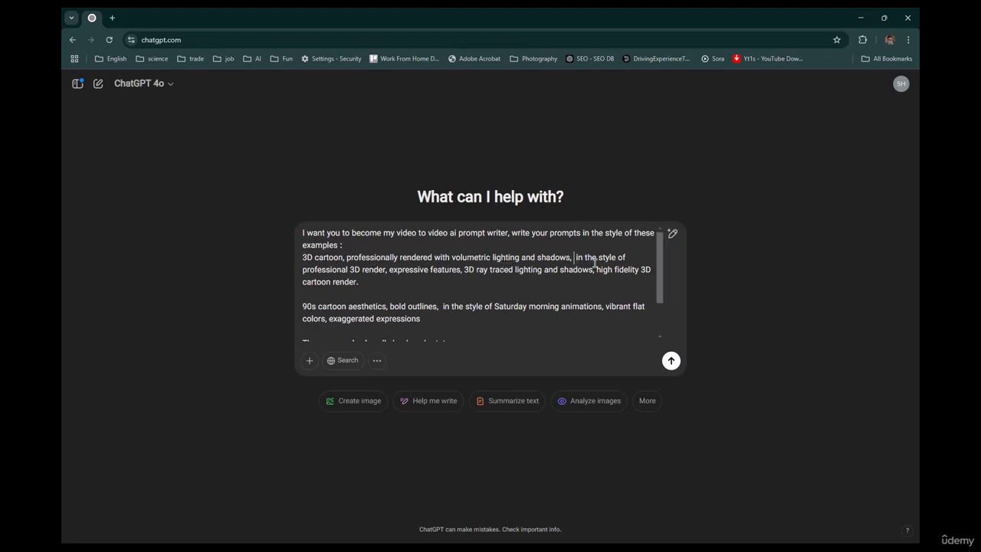
pyautogui.write('{')
pyautogui.press('BackSpace')
pyautogui.press('BackSpace')
pyautogui.write('}{')
pyautogui.press('BackSpace')
pyautogui.press('BackSpace')
pyautogui.write('{}')
pyautogui.write('Your prompt h')
pyautogui.write('ere')
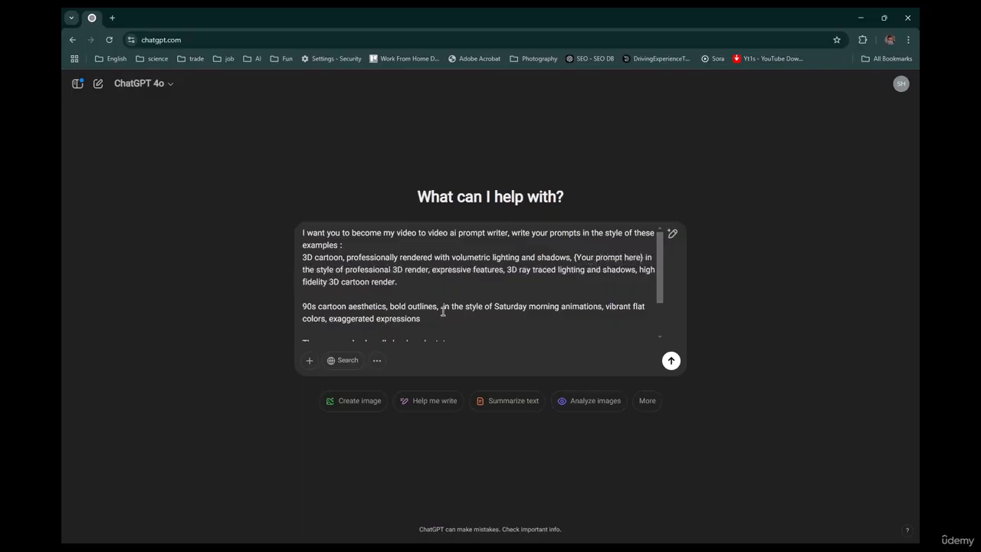
# Insert "Your prompt here" after "bold outlines," in the 90s cartoon example of the message
pyautogui.write('Your')
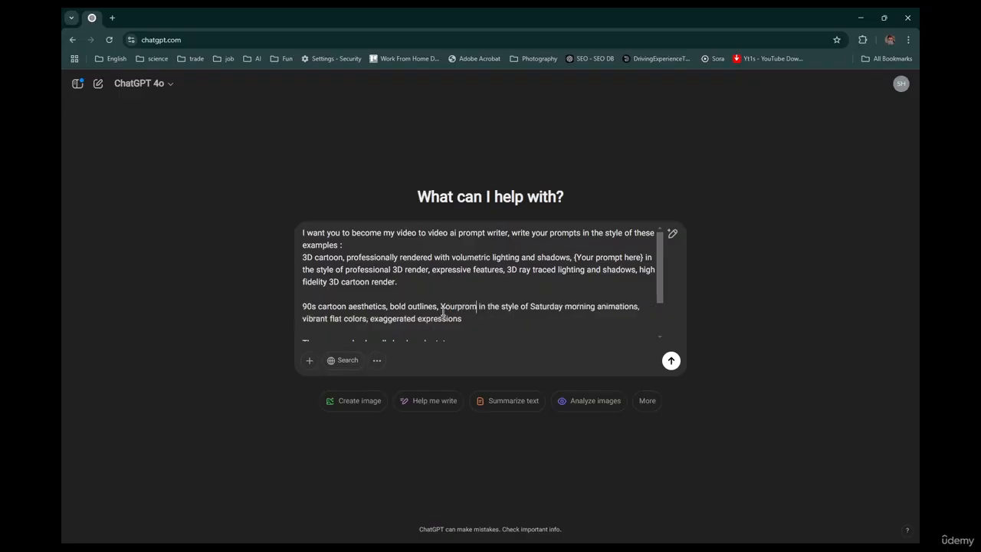
pyautogui.write('p')
pyautogui.press('BackSpace')
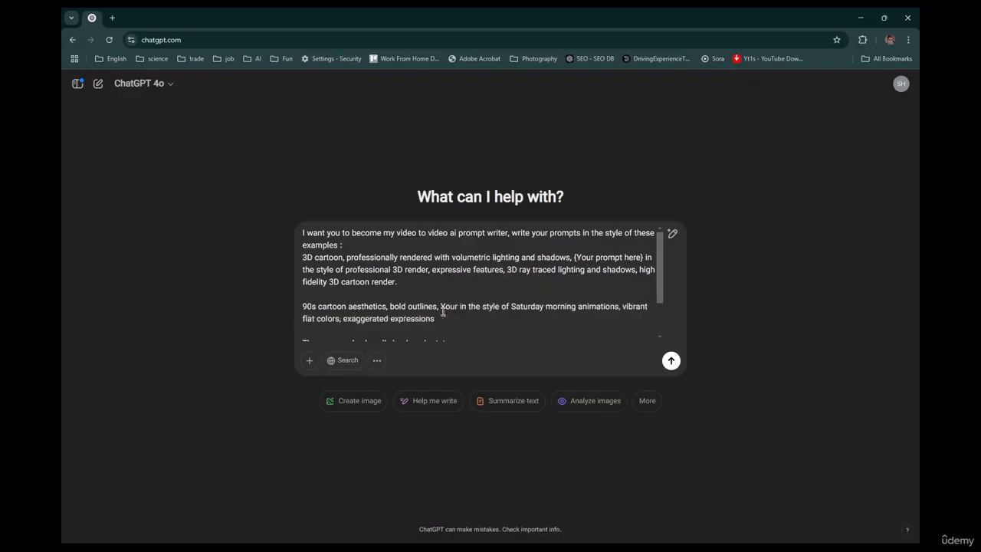
pyautogui.write('prompt')
pyautogui.write(' here')
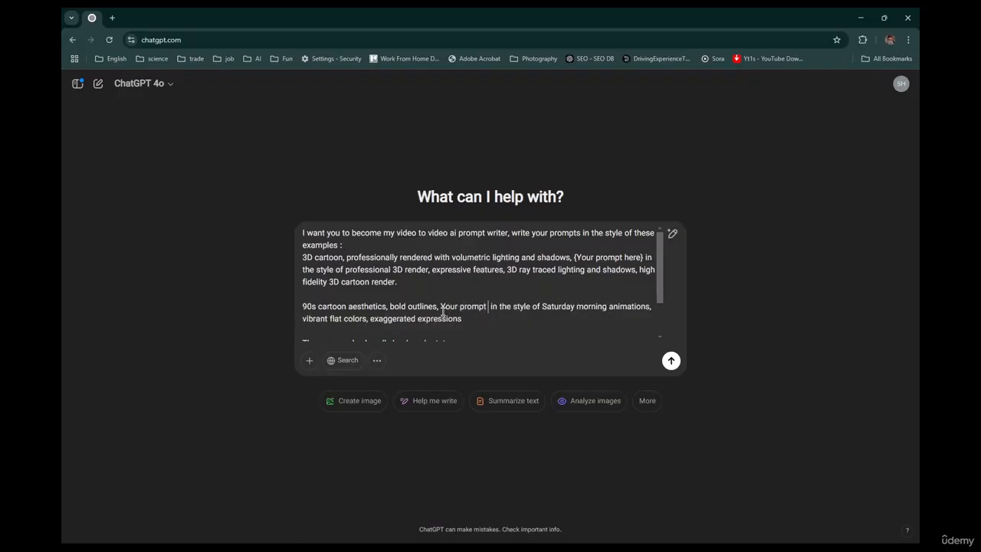
# End the camera movement example with "Your prompt here" after "rotates as", replacing the period
pyautogui.click(463, 288)
pyautogui.scroll(-3, 463, 291)
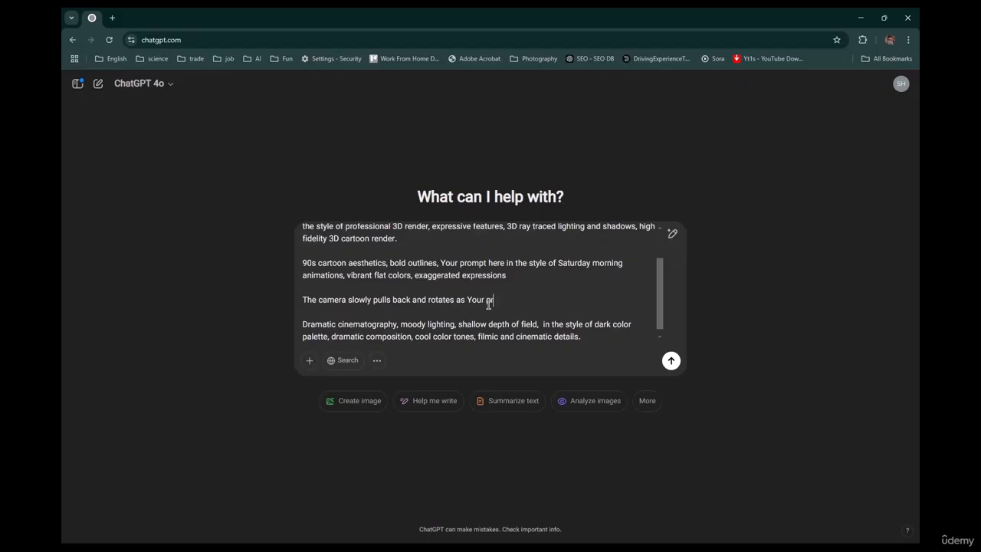
pyautogui.write('here')
# Insert "{Yourprompt here}" after "shallow depth of field," in the dramatic cinematography example
pyautogui.click(540, 325)
pyautogui.write('Your promp')
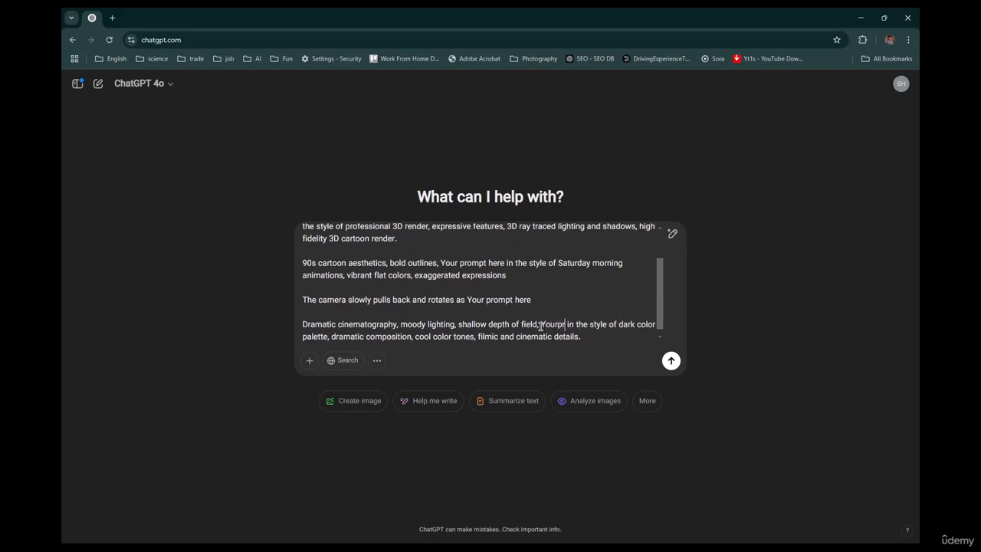
pyautogui.write('t here')
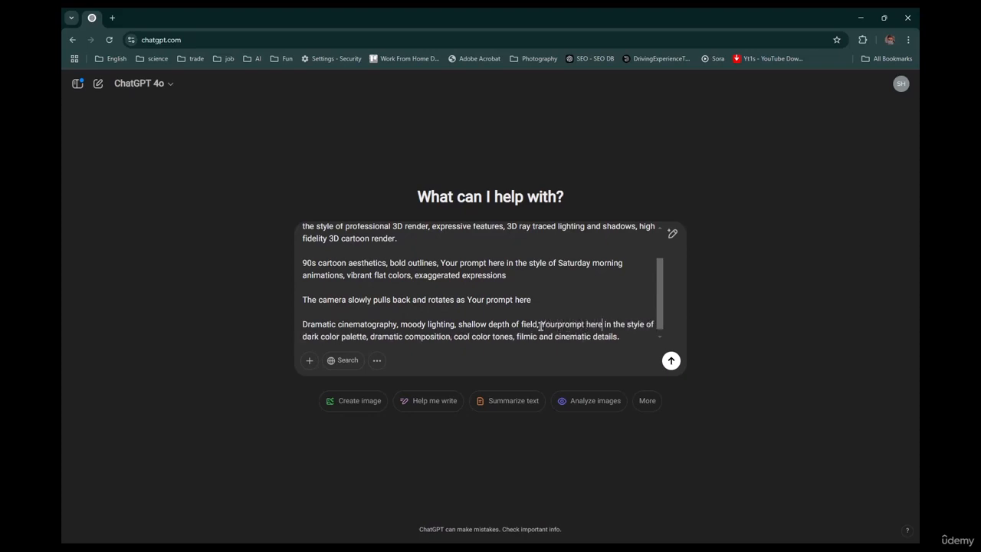
pyautogui.write(')')
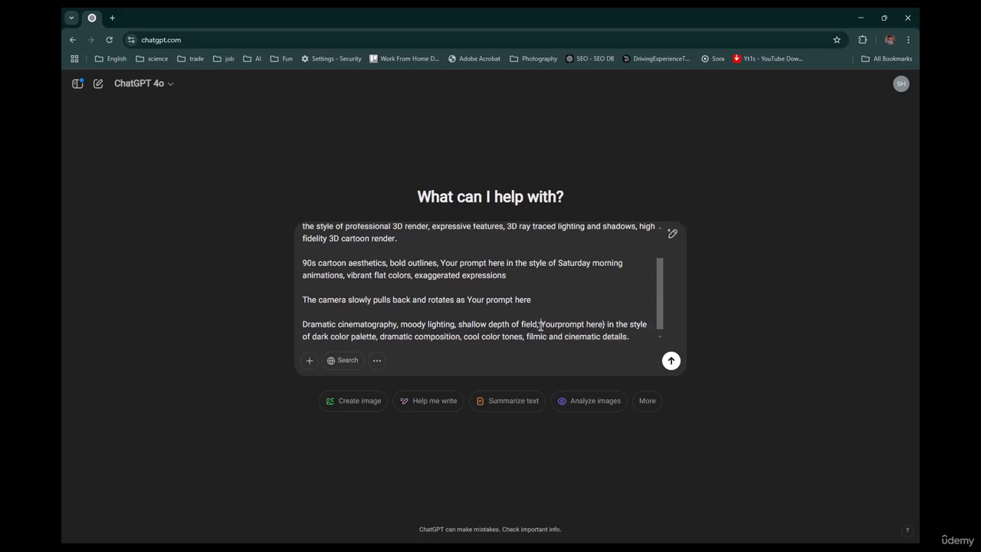
pyautogui.click(541, 324)
pyautogui.write('(')
# Switch to Runway and copy its Makeup example prompt to the end of the ChatGPT message, followed by a blank line
pyautogui.hotkey('alt', 'Tab')
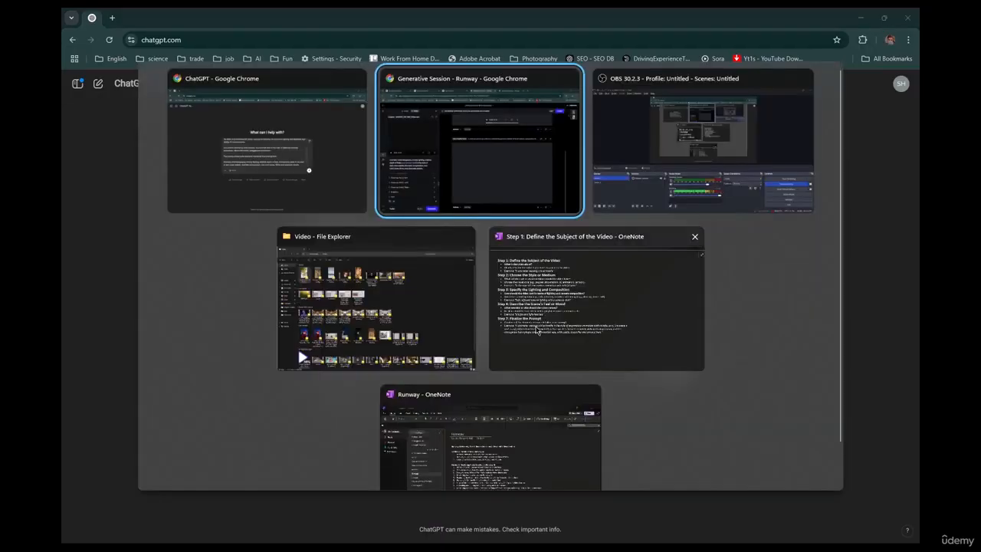
pyautogui.click(524, 179)
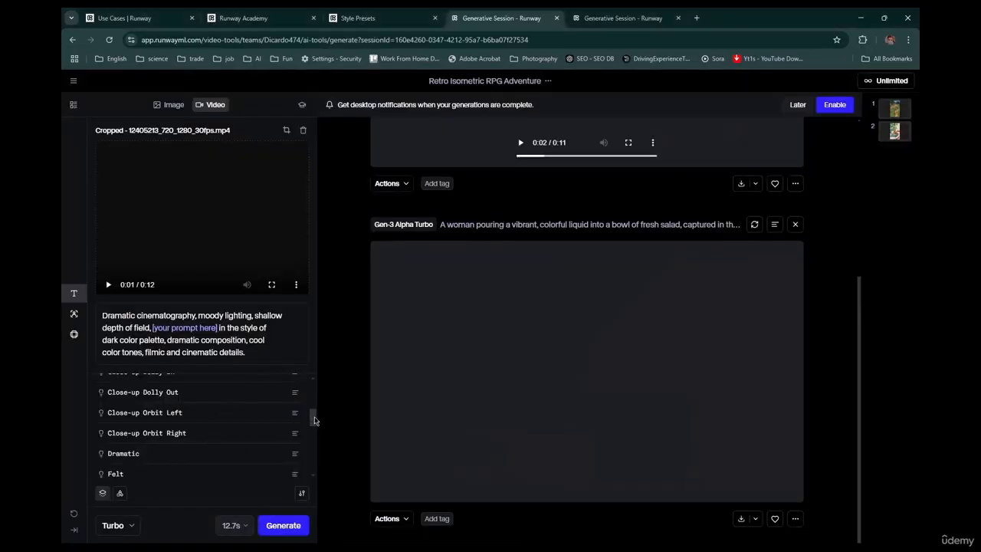
pyautogui.scroll(-3, 314, 420)
pyautogui.click(228, 438)
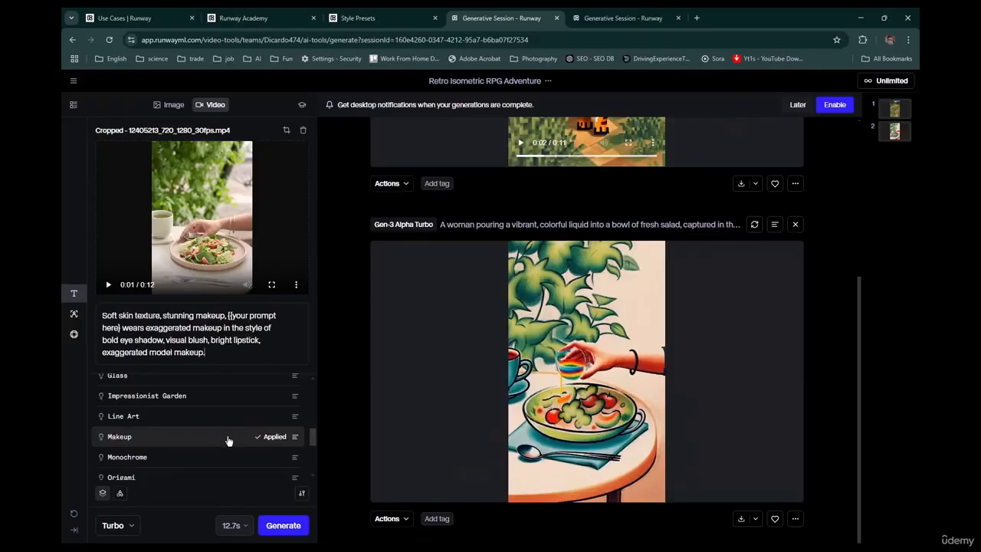
pyautogui.tripleClick(230, 354)
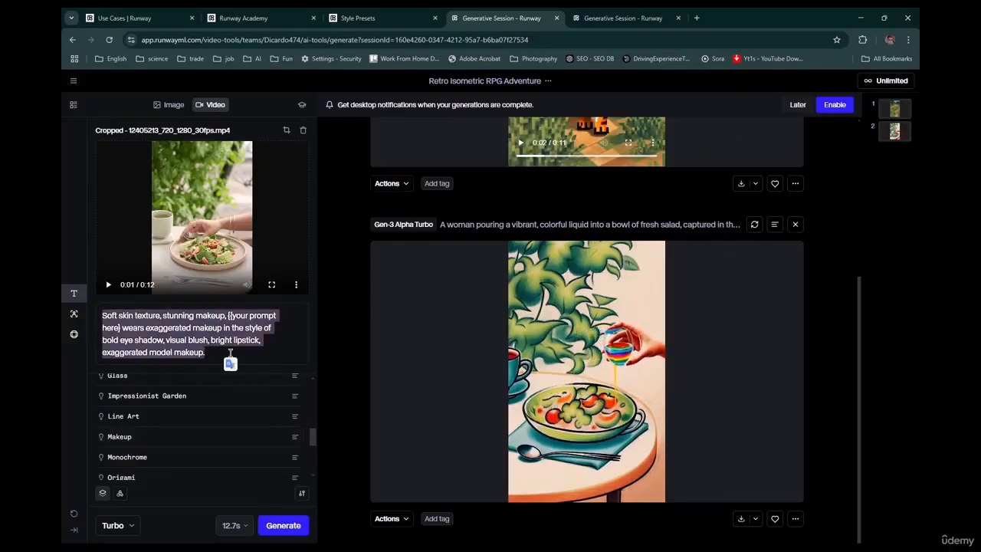
pyautogui.hotkey('alt', 'Tab')
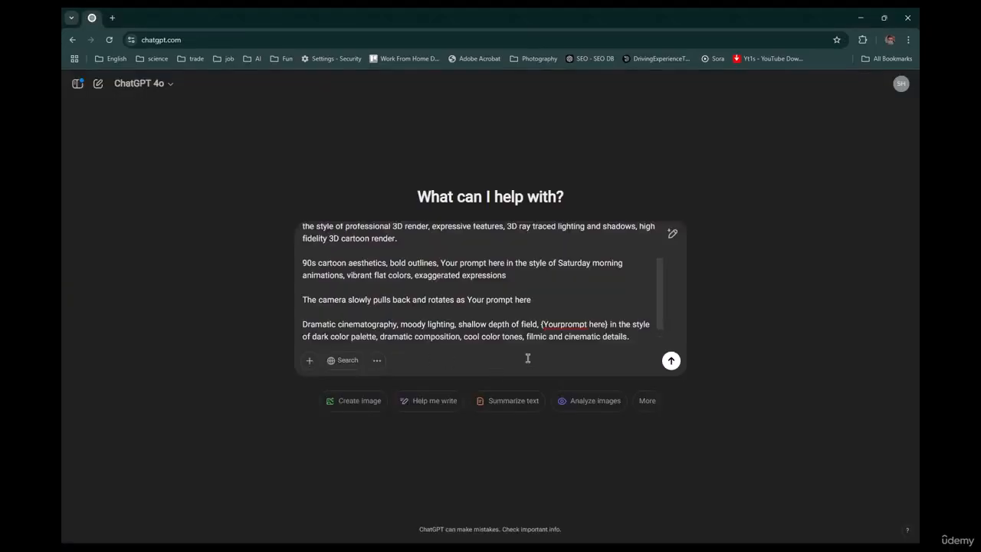
pyautogui.click(637, 337)
pyautogui.hotkey('shift', 'Return')
pyautogui.hotkey('ctrl', 'v')
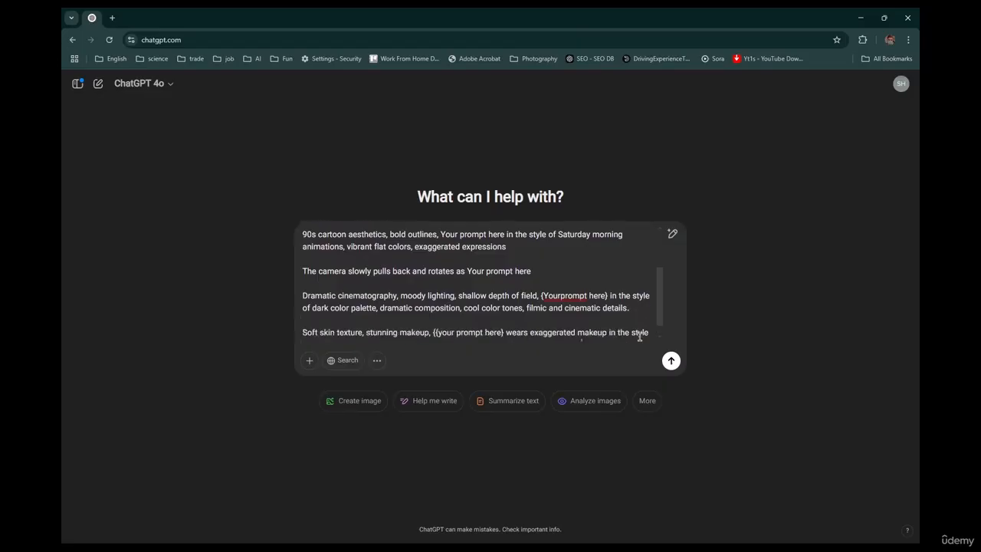
pyautogui.hotkey('shift', 'Return')
pyautogui.hotkey('alt', 'space')
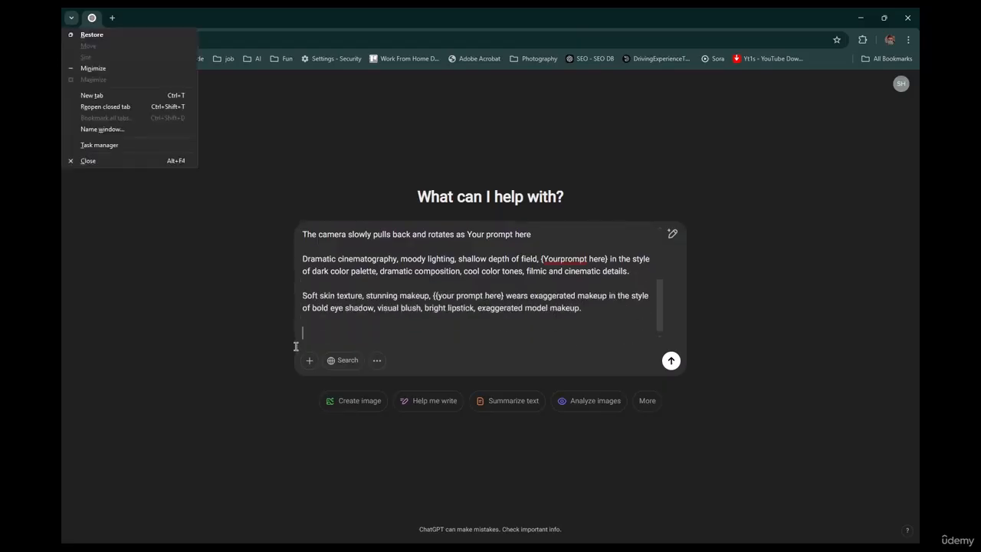
pyautogui.press('Escape')
# Return to Runway and copy its Origami example prompt into the ChatGPT message as the sixth style example
pyautogui.hotkey('alt', 'Tab')
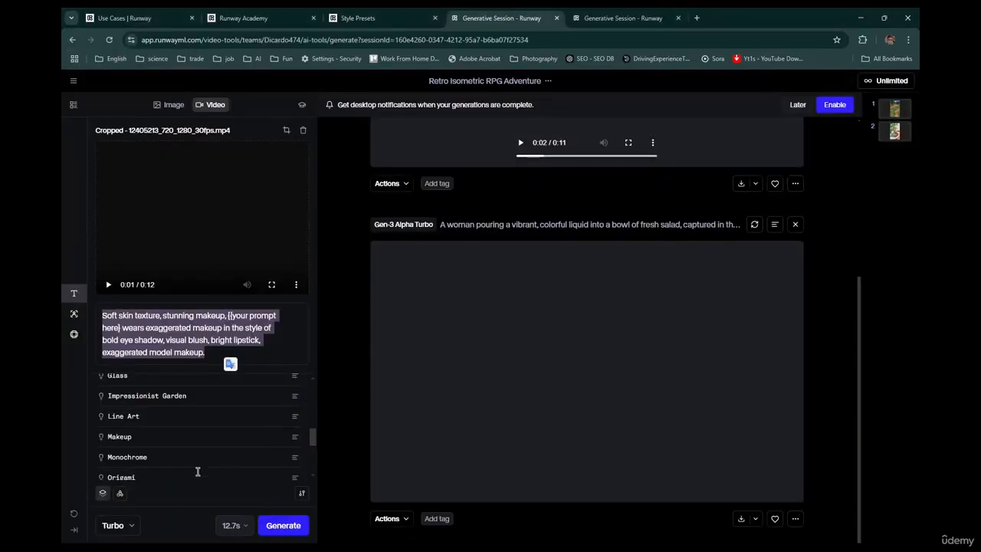
pyautogui.click(193, 477)
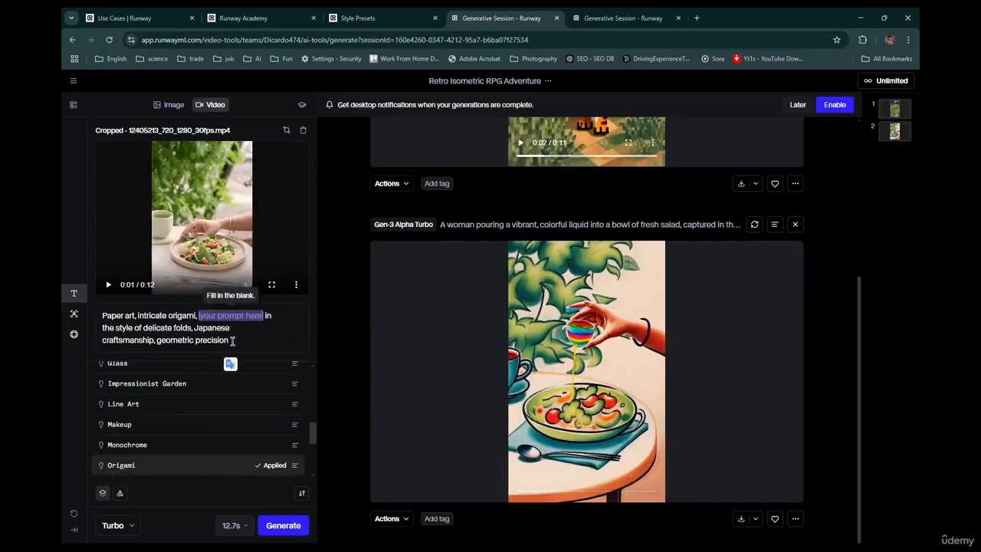
pyautogui.hotkey('ctrl', 'a')
pyautogui.hotkey('ctrl', 'c')
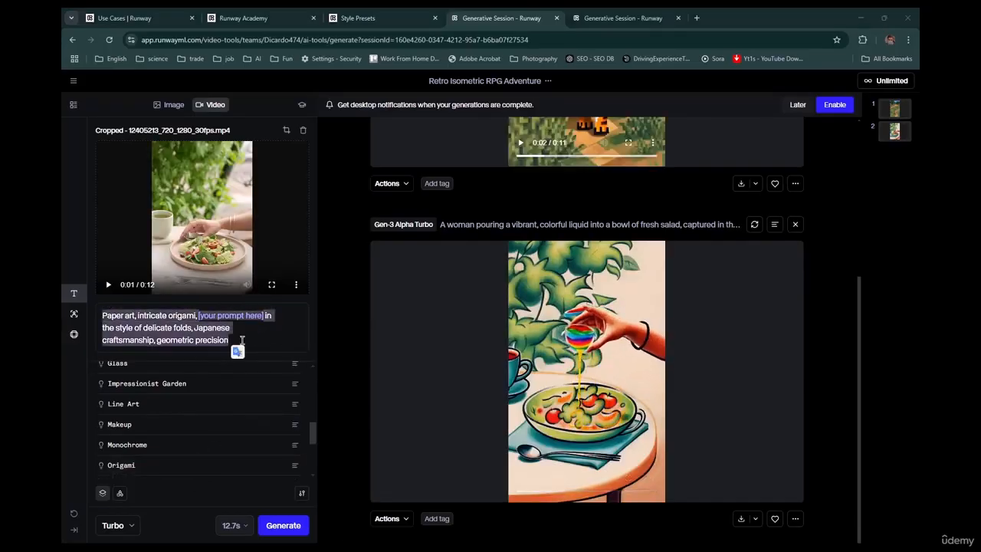
pyautogui.hotkey('alt', 'Tab')
pyautogui.hotkey('ctrl', 'v')
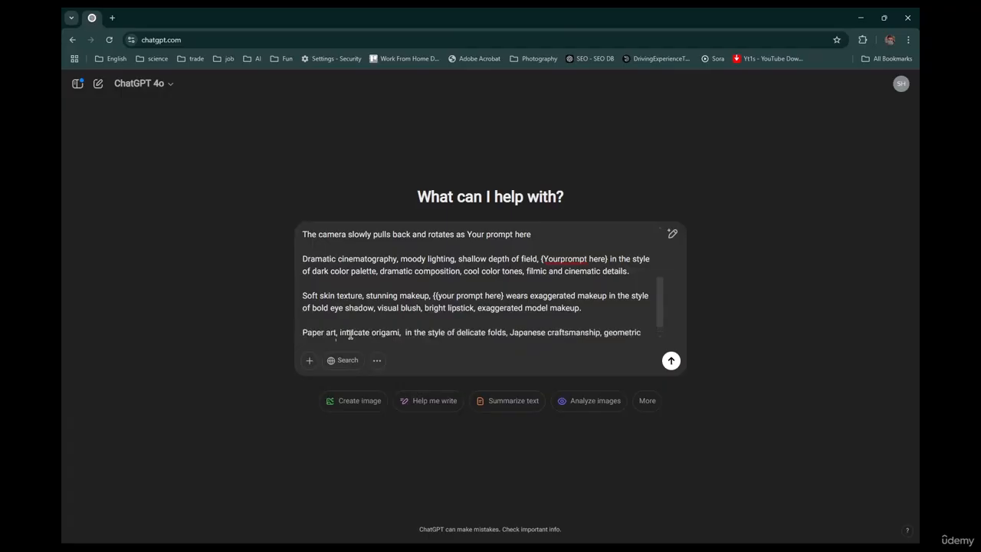
pyautogui.scroll(-1, 460, 325)
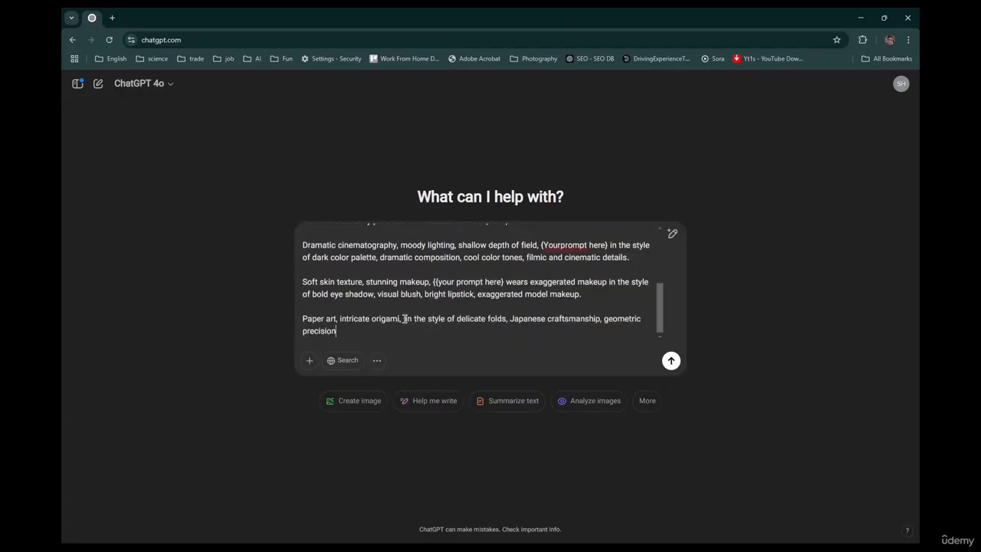
# Insert "{Your prompt here}" after "intricate origami," in the paper art example of the ChatGPT message
pyautogui.hotkey('alt', 'Tab')
pyautogui.hotkey('alt', 'Tab')
pyautogui.click(405, 319)
pyautogui.write('{')
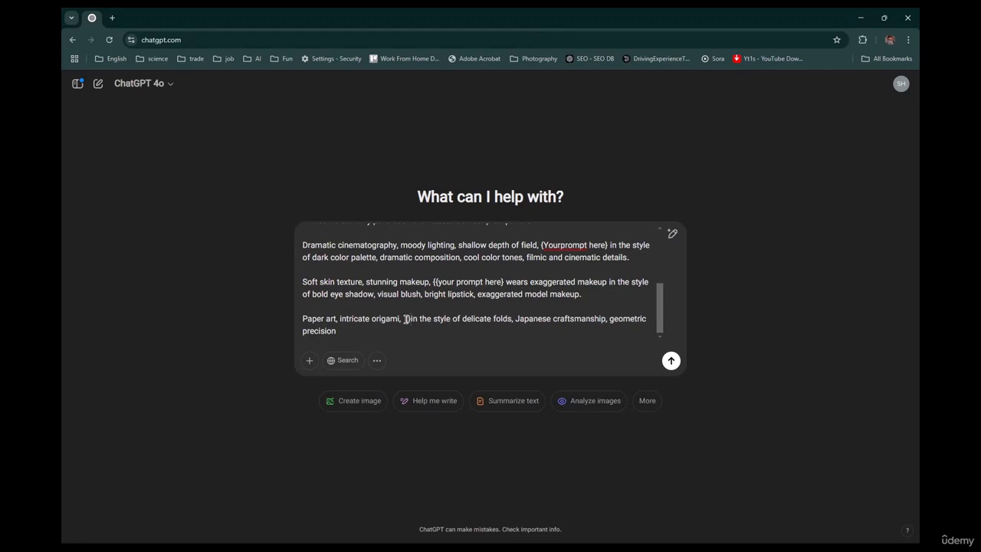
pyautogui.write('Your prompt h')
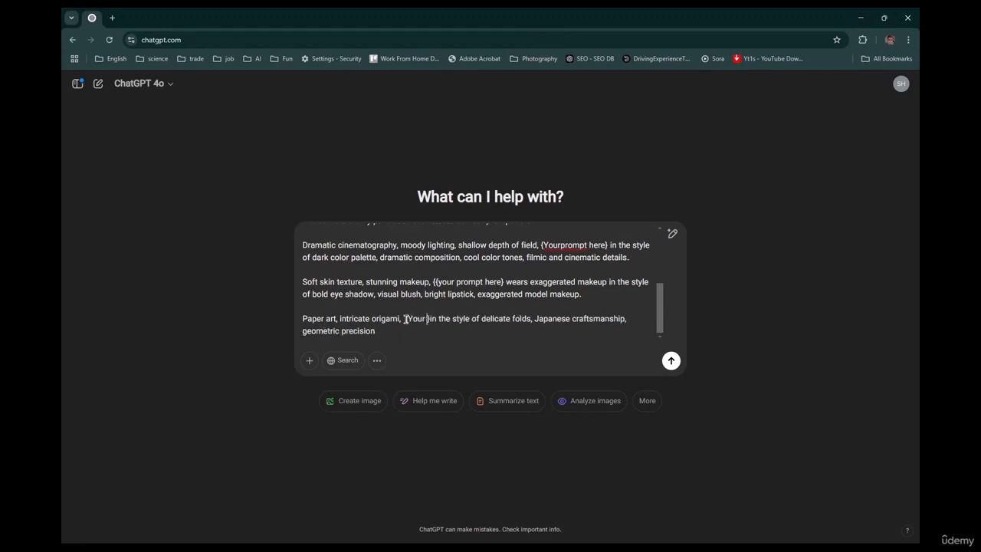
pyautogui.write('ere}')
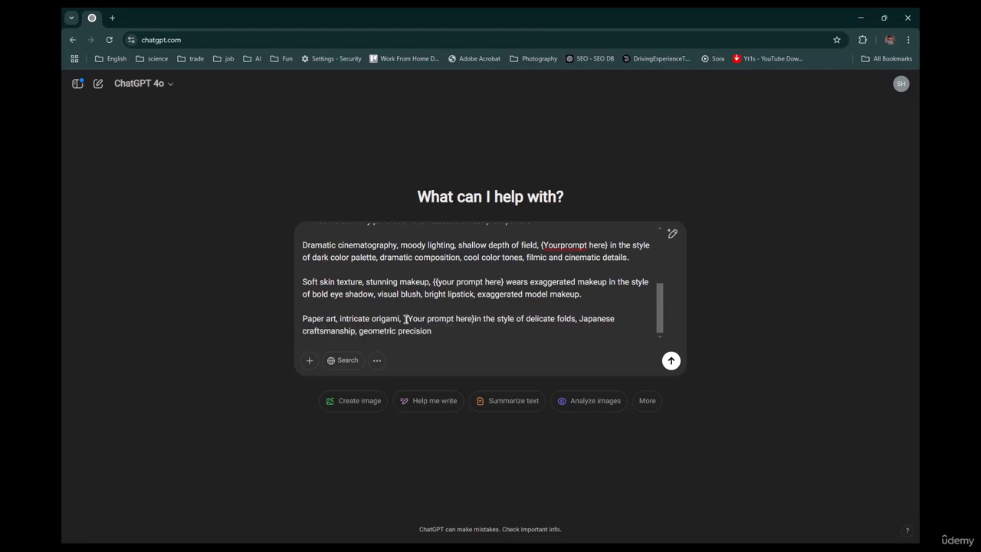
# End the message with a separate line "now when I ask you to write a style , do it based on what I sent" and send it
pyautogui.hotkey('shift', 'Return')
pyautogui.hotkey('shift', 'Return')
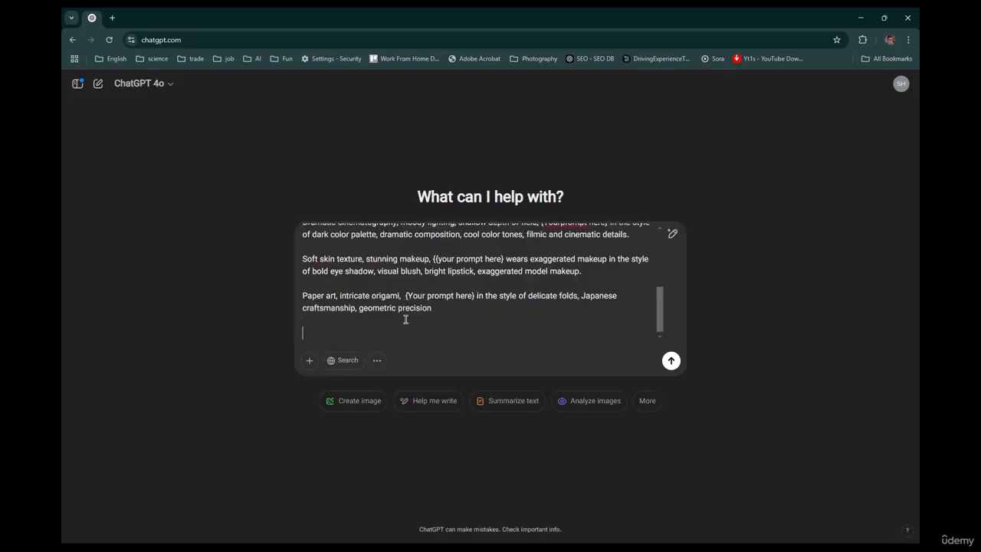
pyautogui.write('now when I ask you to write a pro')
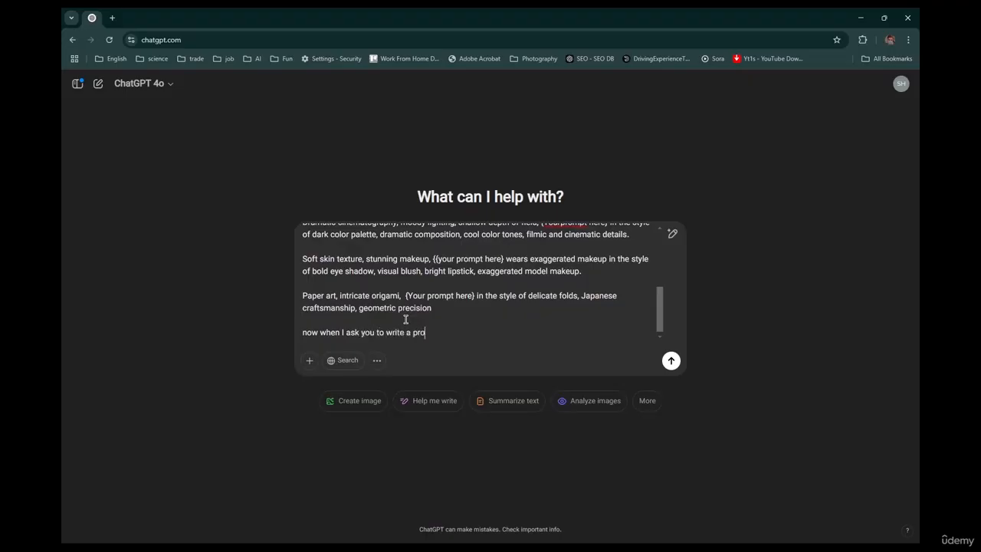
pyautogui.write('mpt')
pyautogui.press('BackSpace')
pyautogui.press('BackSpace')
pyautogui.press('BackSpace')
pyautogui.press('BackSpace')
pyautogui.press('BackSpace')
pyautogui.press('BackSpace')
pyautogui.press('BackSpace')
pyautogui.press('BackSpace')
pyautogui.press('BackSpace')
pyautogui.write('a style , do it based on what I sent')
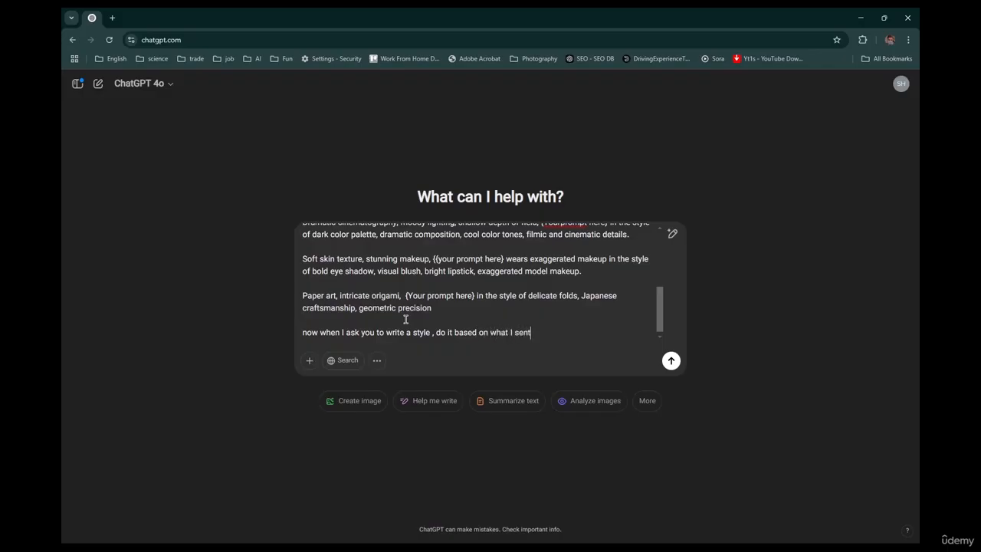
pyautogui.press('Return')
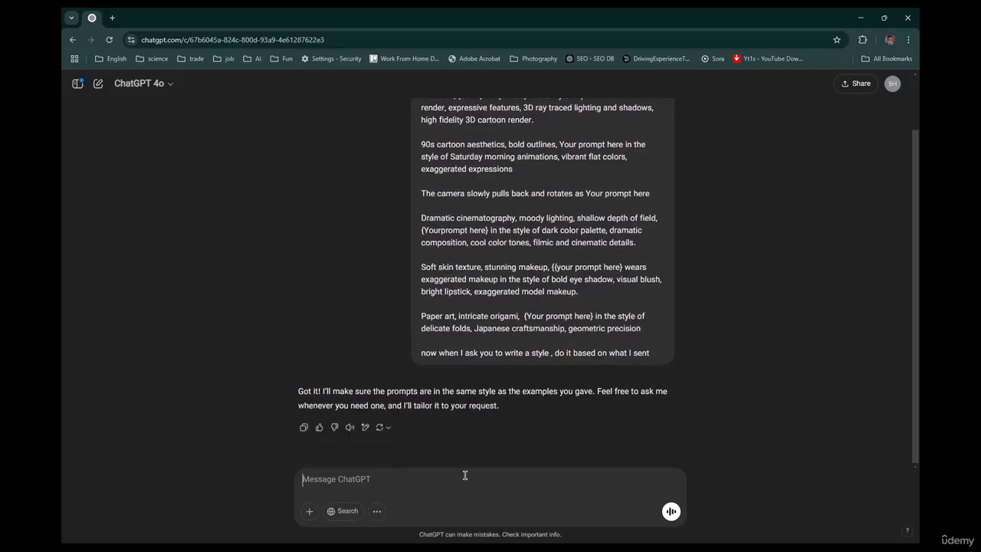
# Ask ChatGPT to "create an style of old vintage movies" and copy the prompt it returns
pyautogui.write('create an style of old vi')
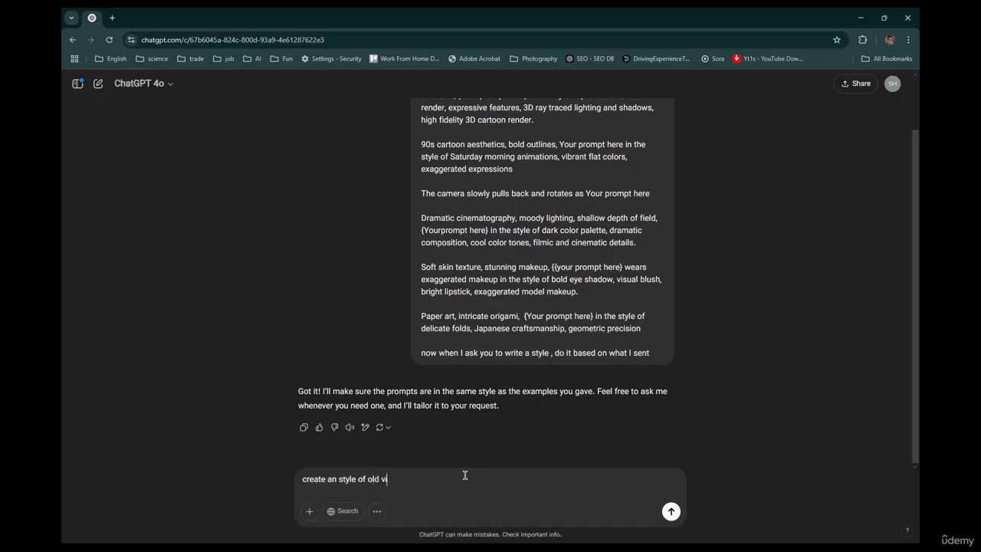
pyautogui.write('ntage movies')
pyautogui.press('Return')
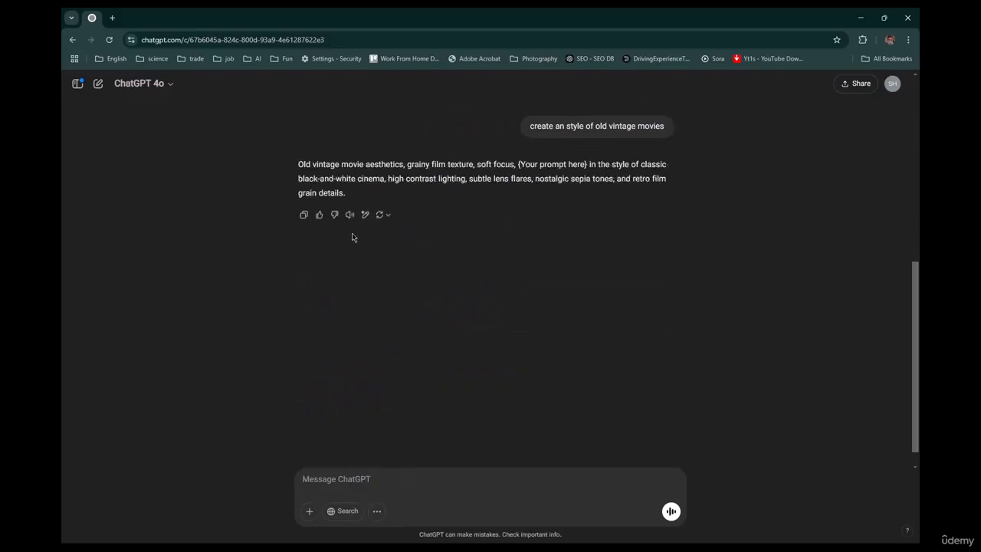
pyautogui.click(304, 215)
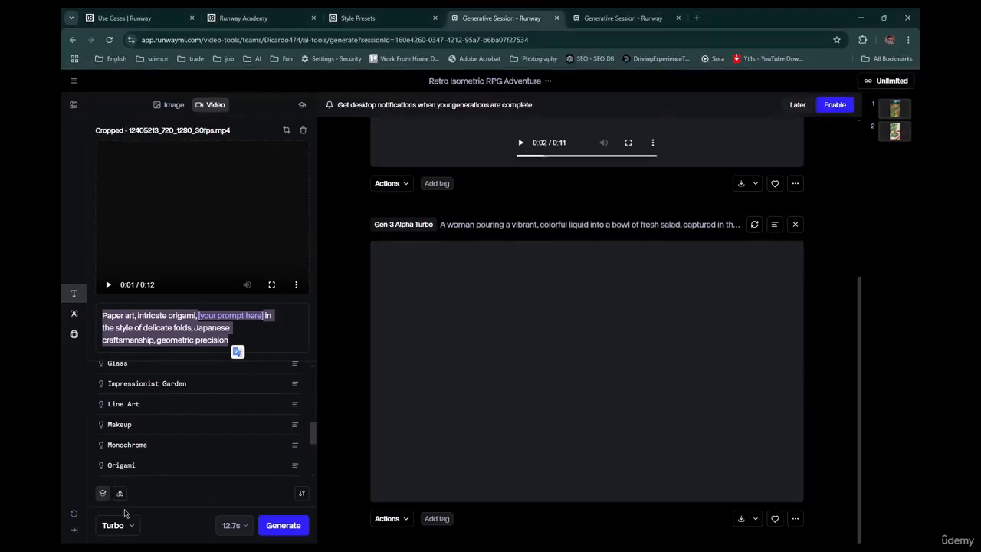
# Switch to Runway and start a new custom preset named "Vintage"
pyautogui.scroll(5, 172, 401)
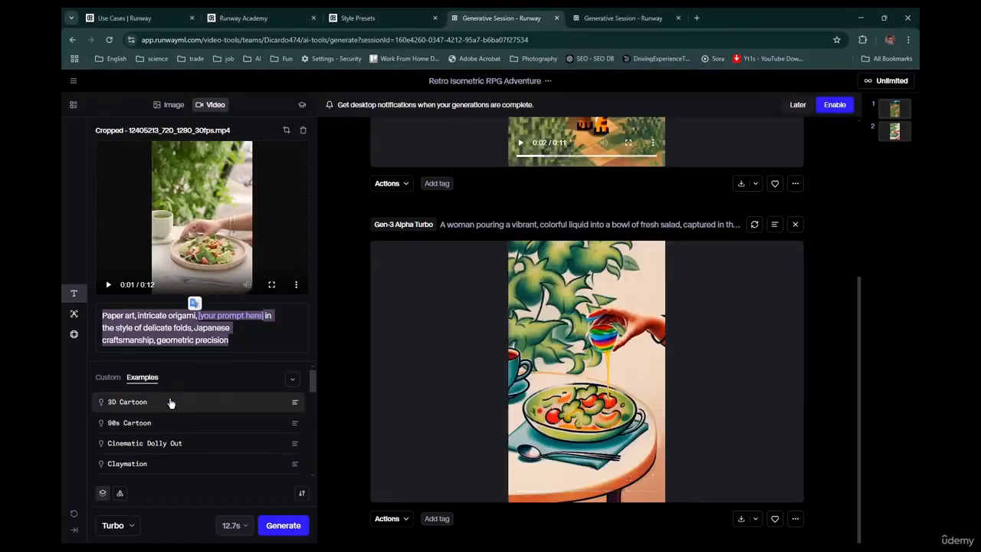
pyautogui.click(108, 377)
pyautogui.click(216, 446)
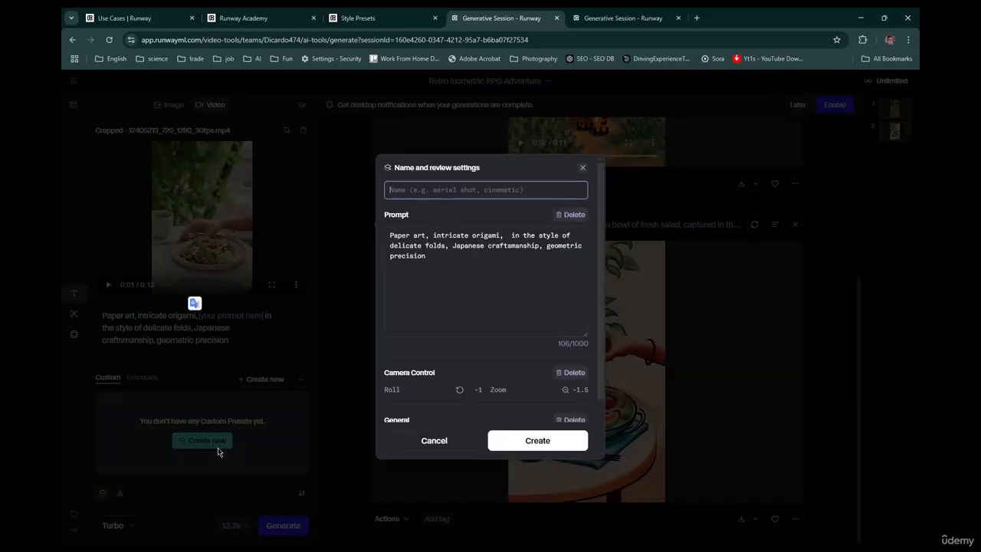
pyautogui.write('OR')
pyautogui.press('BackSpace')
pyautogui.press('BackSpace')
pyautogui.write('Vintage')
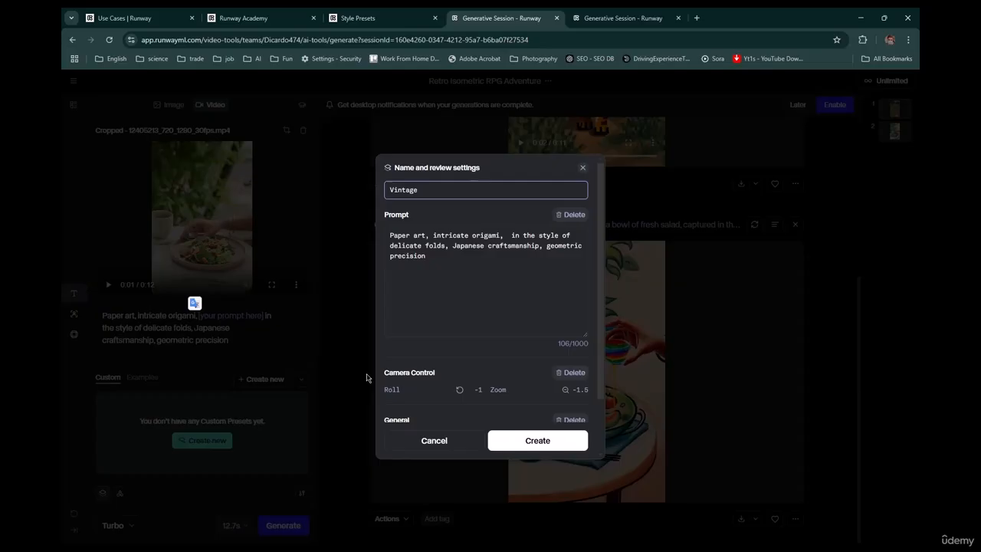
# Replace the preset's prompt with the copied vintage movie text, remove its Camera Control settings and create the preset
pyautogui.click(453, 274)
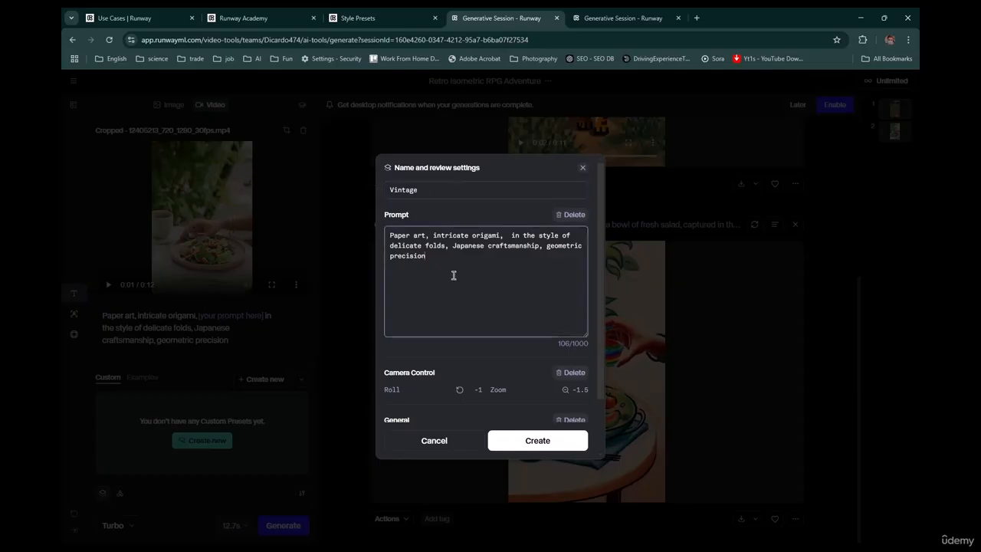
pyautogui.hotkey('ctrl', 'a')
pyautogui.hotkey('ctrl', 'v')
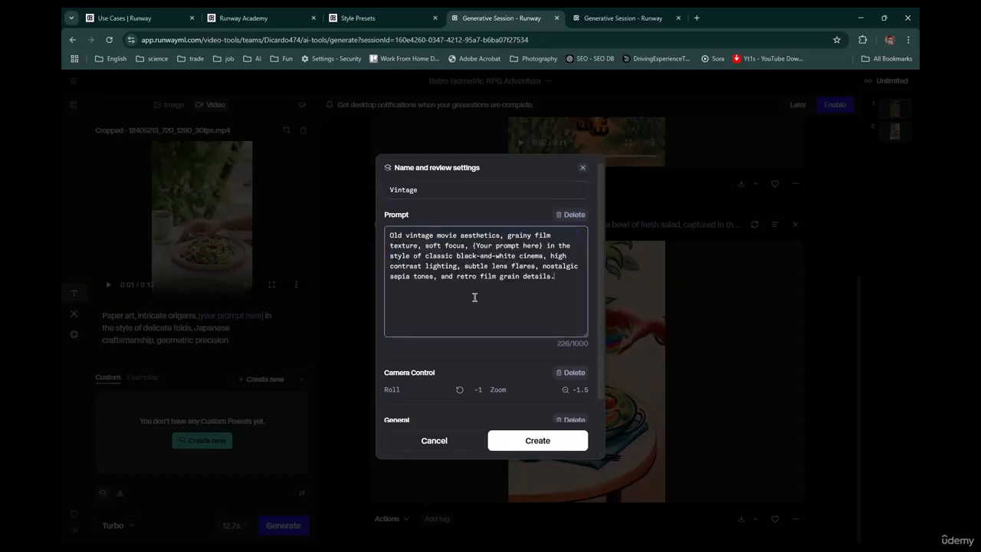
pyautogui.scroll(-1, 475, 298)
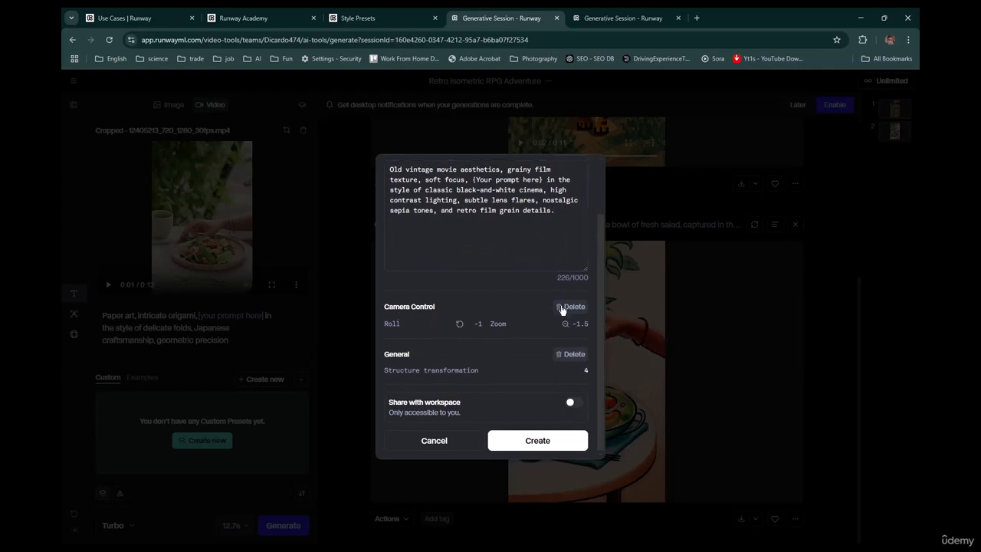
pyautogui.click(561, 307)
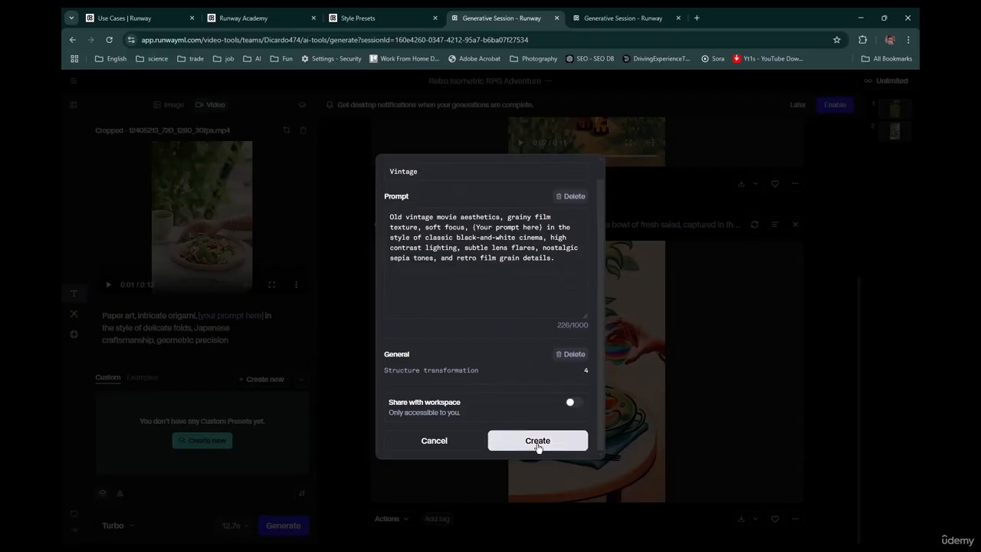
pyautogui.click(538, 444)
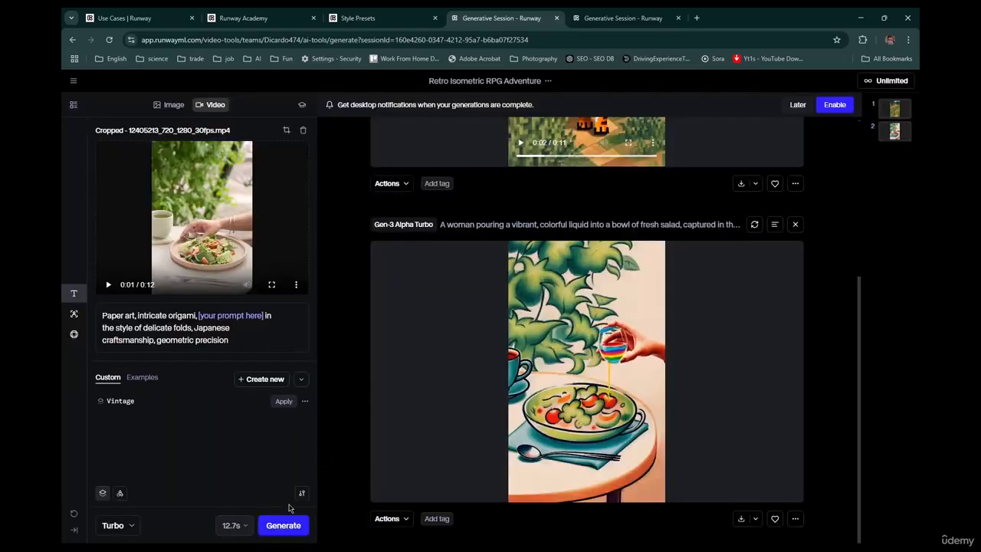
# Turn off the fixed seed in the generation settings and return to the custom presets
pyautogui.click(304, 495)
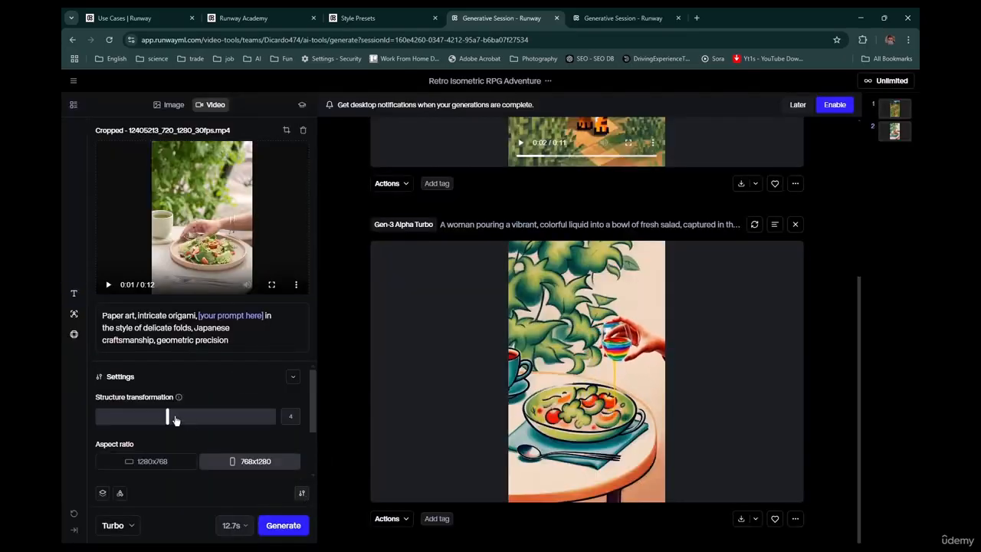
pyautogui.scroll(-2, 141, 402)
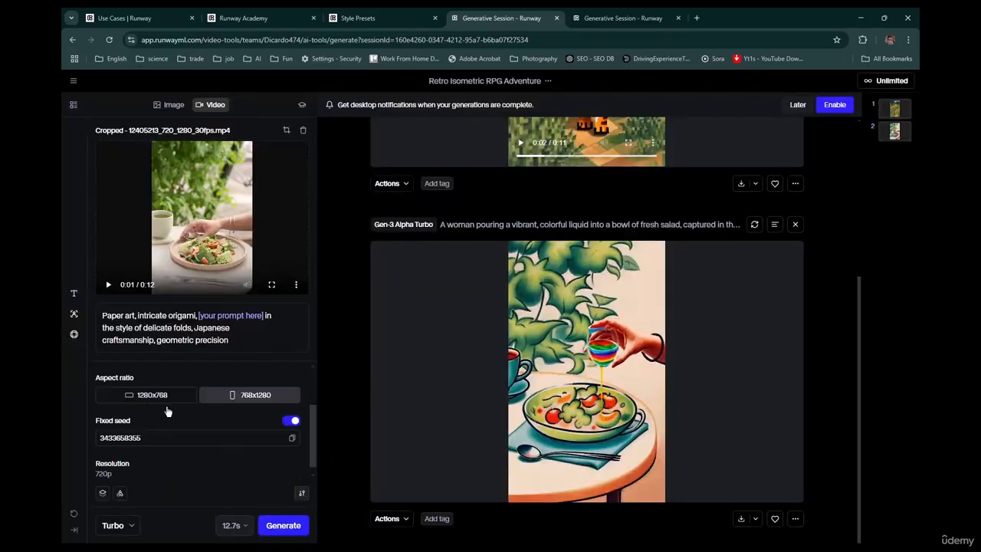
pyautogui.click(290, 421)
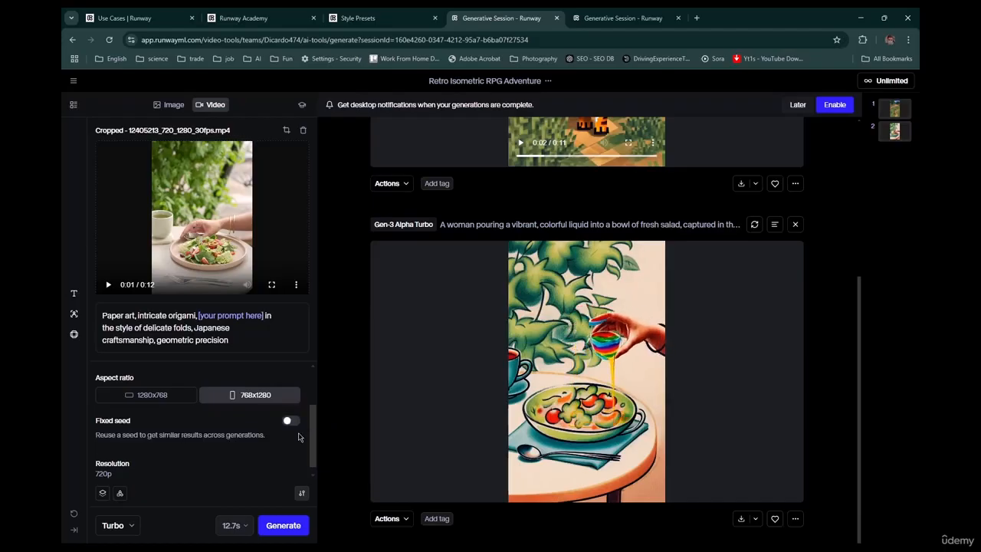
pyautogui.click(301, 492)
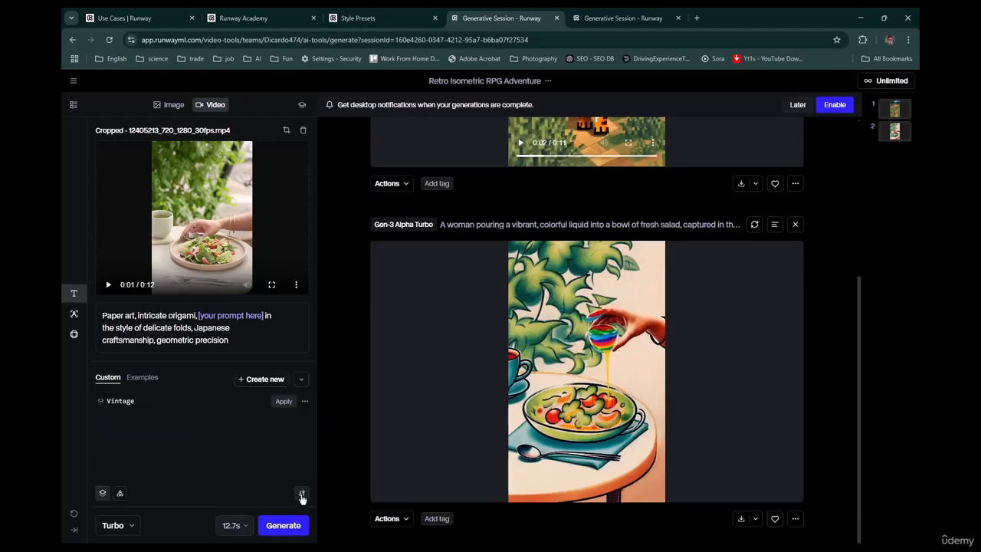
# Try structure transformation at 0 and at 10, move it back to a middle value and close the settings
pyautogui.click(301, 493)
pyautogui.moveTo(174, 418); pyautogui.dragTo(105, 416)
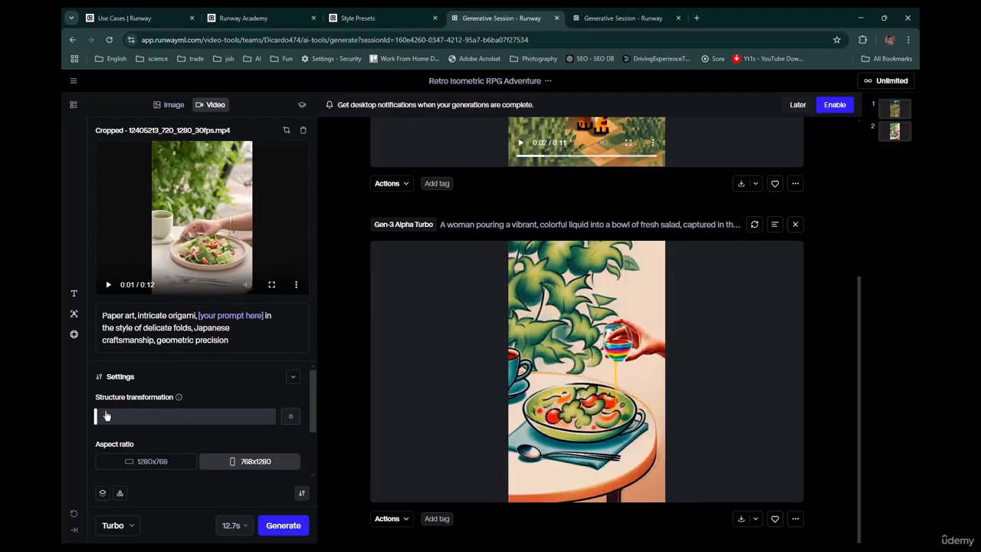
pyautogui.moveTo(102, 416); pyautogui.dragTo(274, 419)
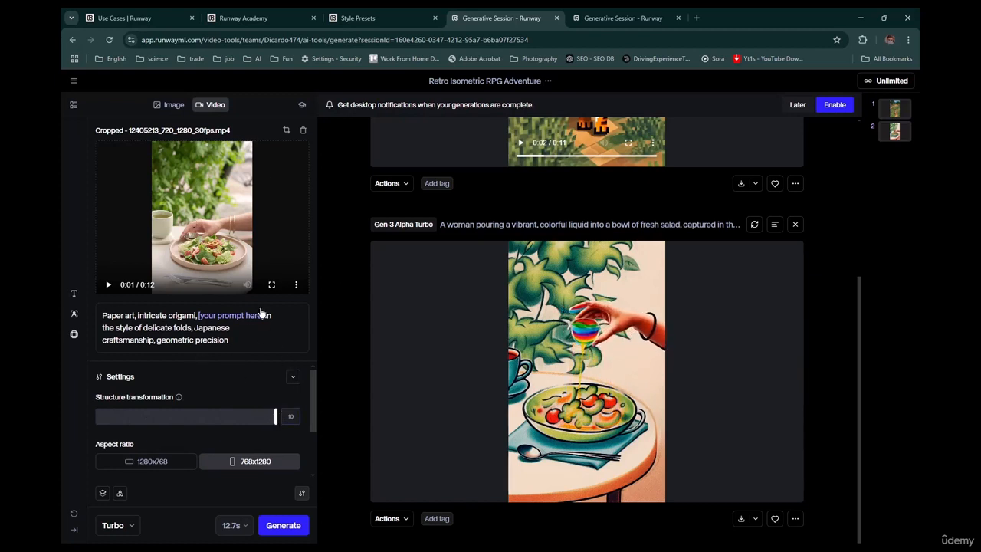
pyautogui.moveTo(235, 339); pyautogui.dragTo(121, 312)
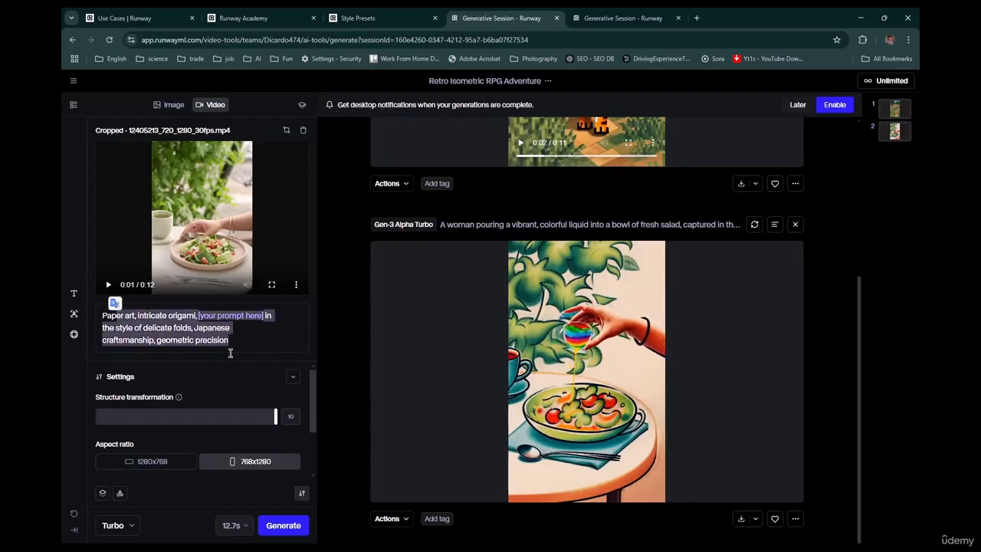
pyautogui.moveTo(278, 420); pyautogui.dragTo(168, 423)
pyautogui.click(252, 340)
pyautogui.click(295, 378)
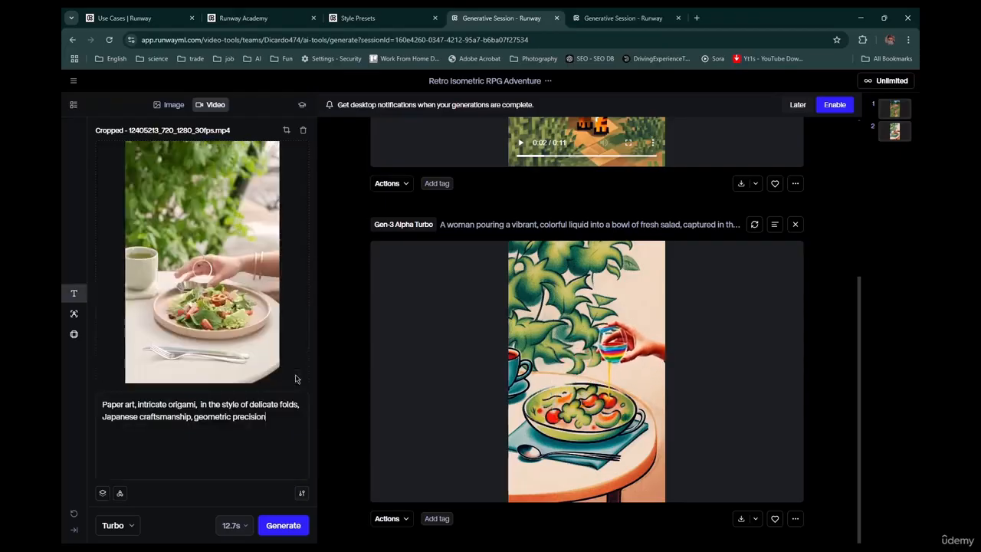
# Apply the custom Vintage preset in place of the current origami prompt
pyautogui.tripleClick(230, 414)
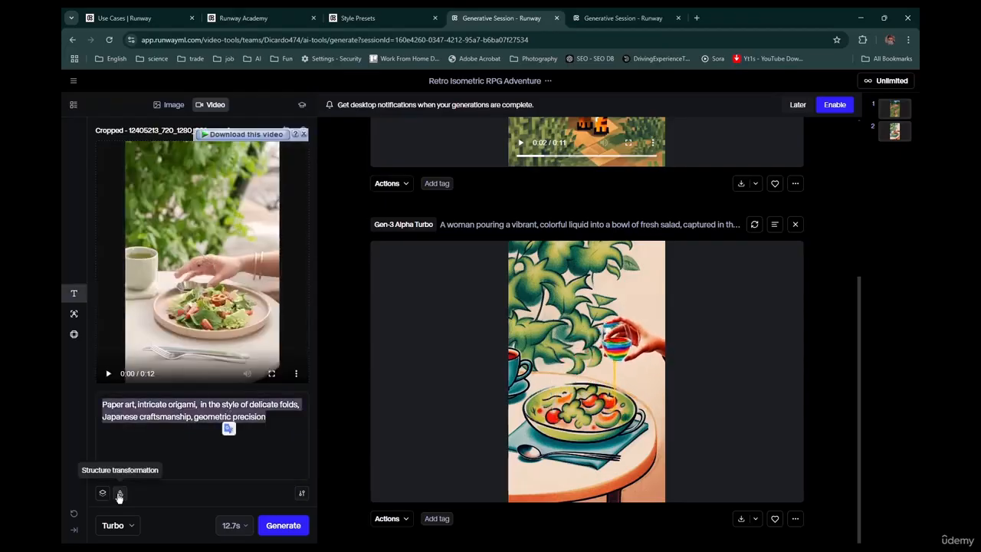
pyautogui.click(103, 493)
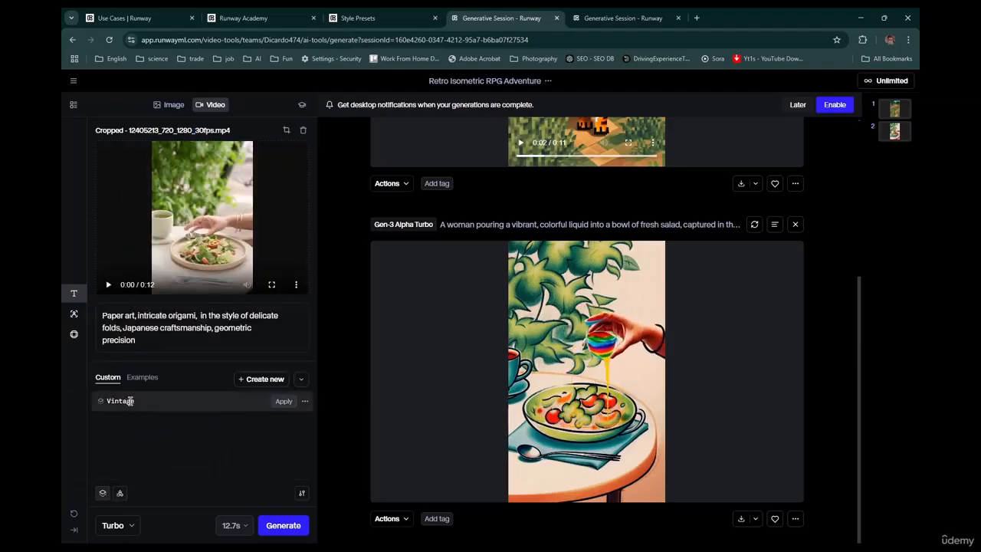
pyautogui.tripleClick(166, 339)
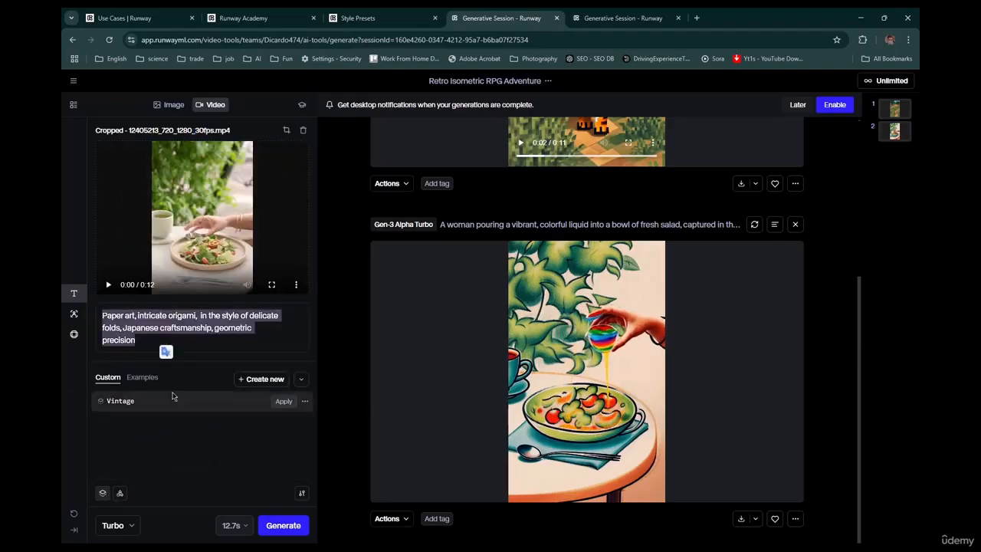
pyautogui.click(172, 400)
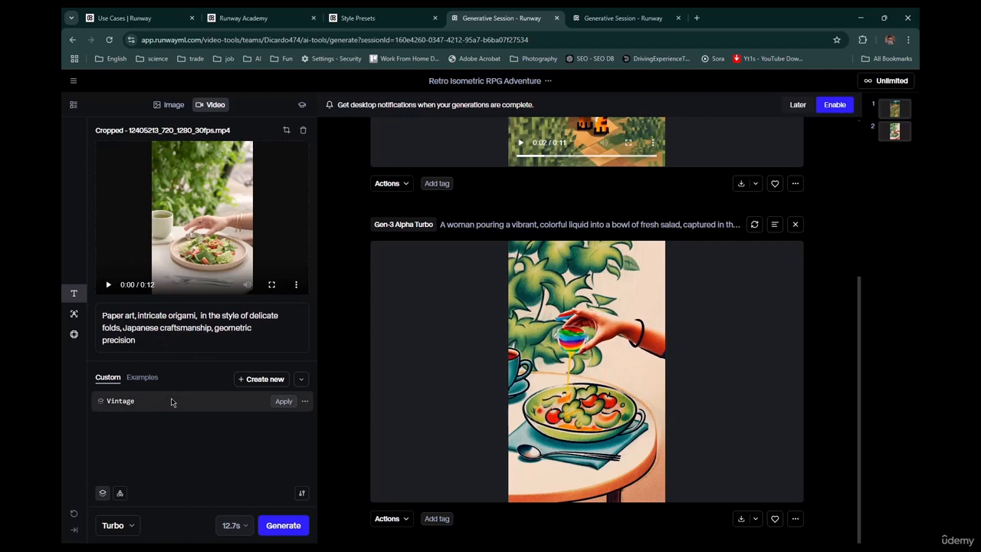
pyautogui.click(283, 401)
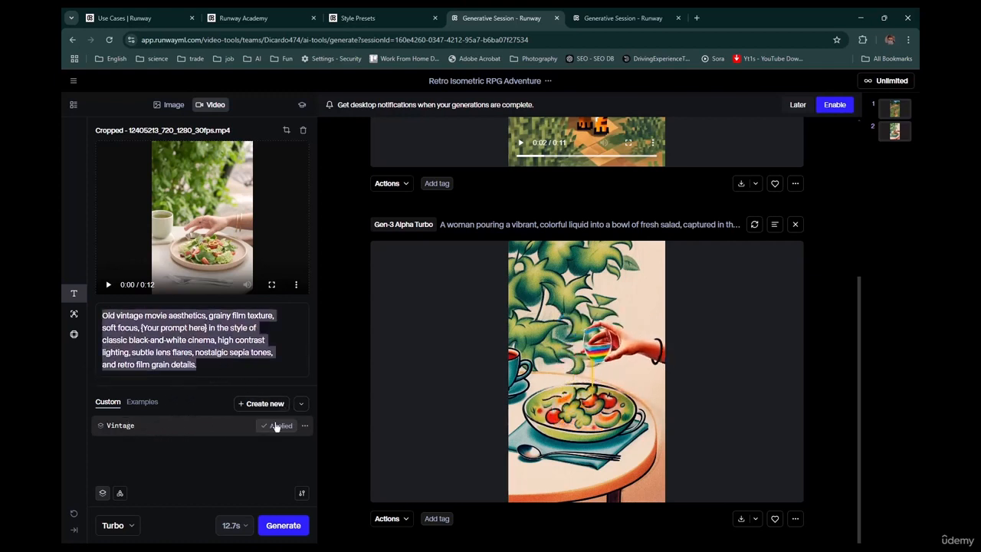
pyautogui.click(279, 427)
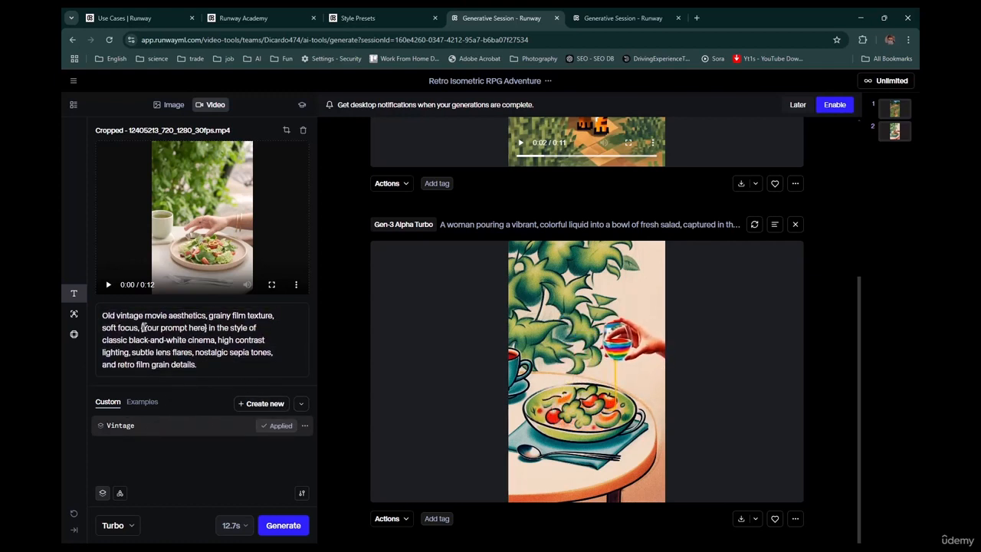
# Replace the prompt's placeholder with "a woman pouring a liquid on the bowl of salad" and generate the video
pyautogui.moveTo(141, 328); pyautogui.dragTo(206, 329)
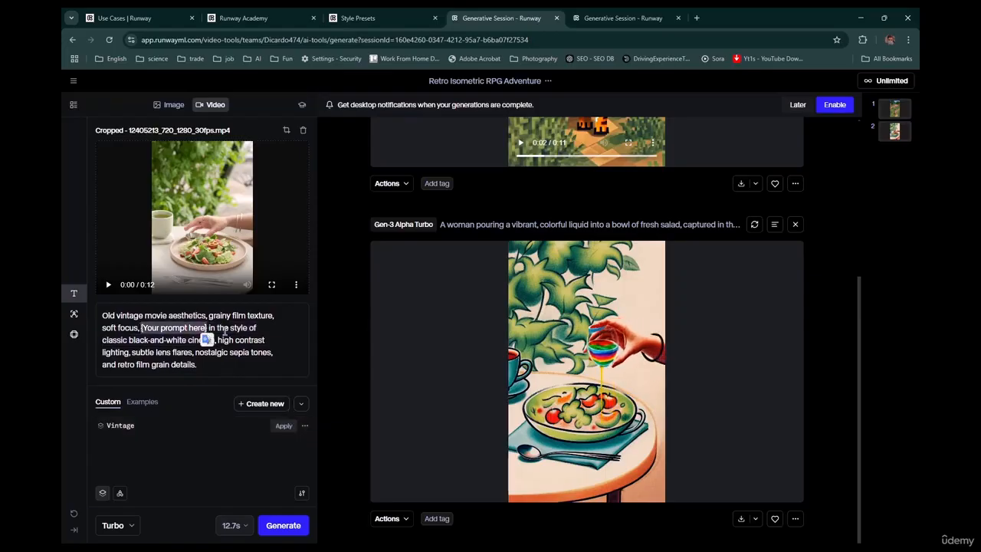
pyautogui.write('a woman')
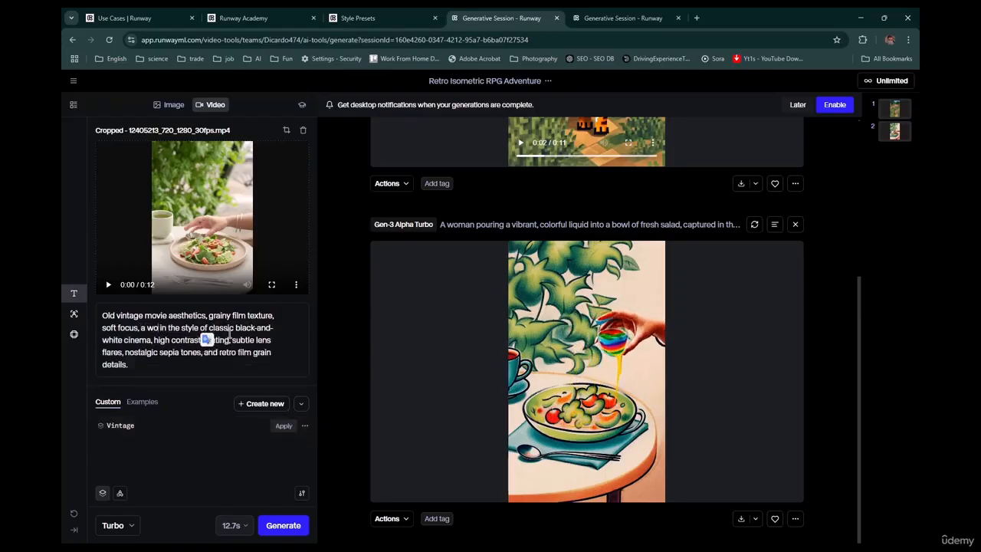
pyautogui.write(' poa')
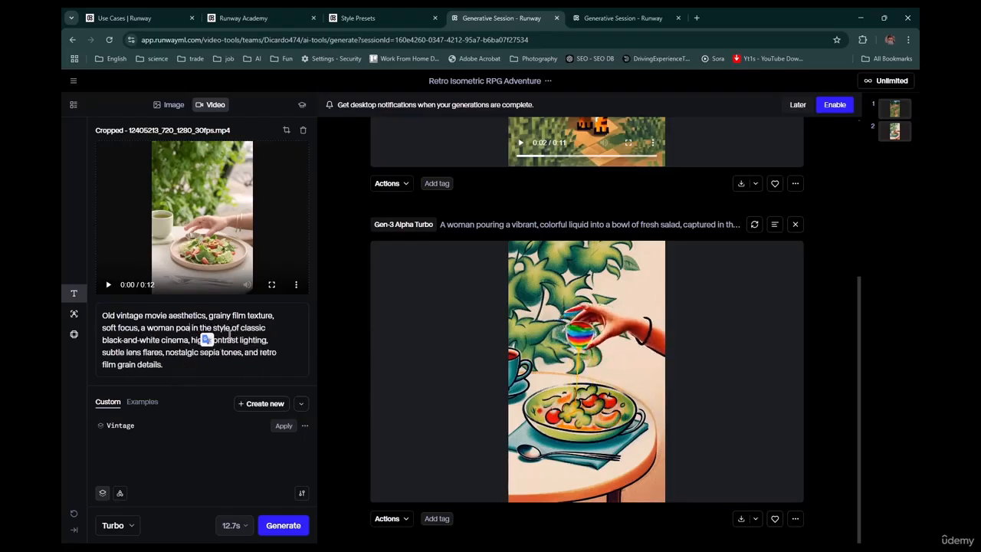
pyautogui.press('BackSpace')
pyautogui.press('BackSpace')
pyautogui.press('BackSpace')
pyautogui.write('po')
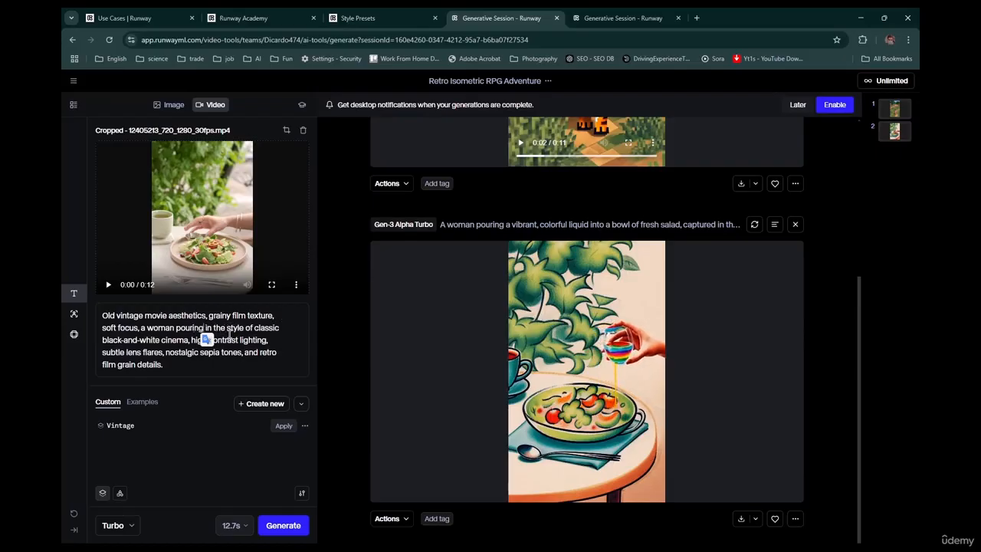
pyautogui.write('uring a liqu')
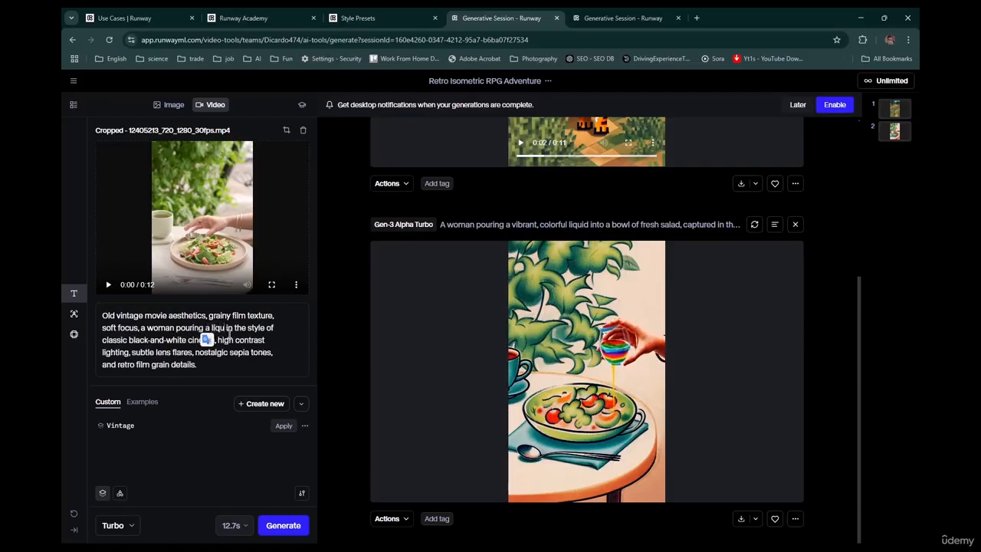
pyautogui.write('id on the')
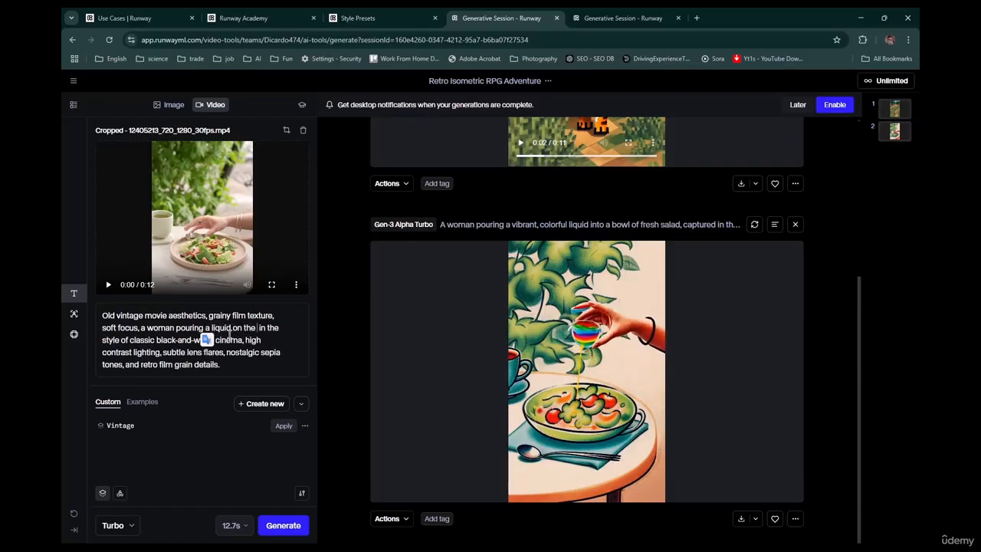
pyautogui.write(' bowl of sal')
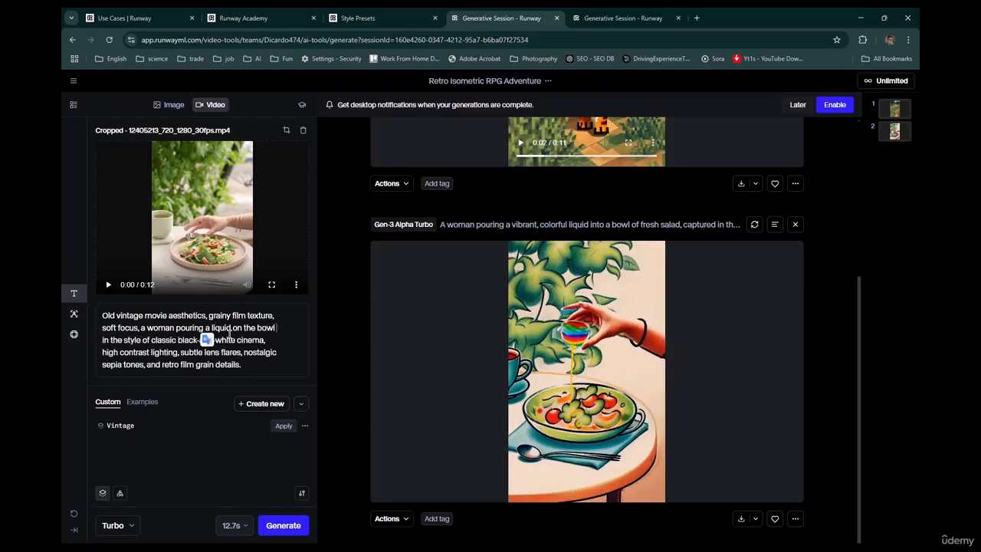
pyautogui.write('ad')
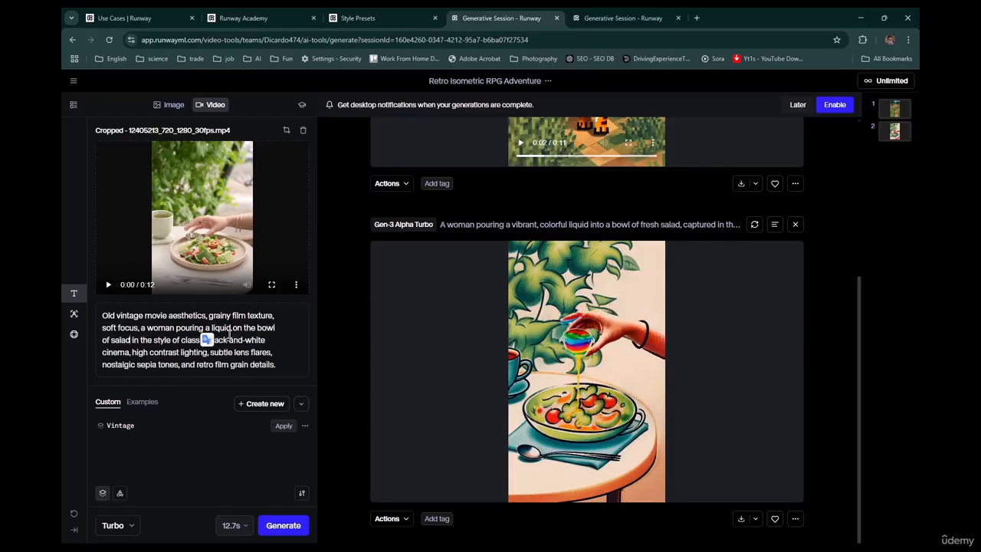
pyautogui.click(287, 526)
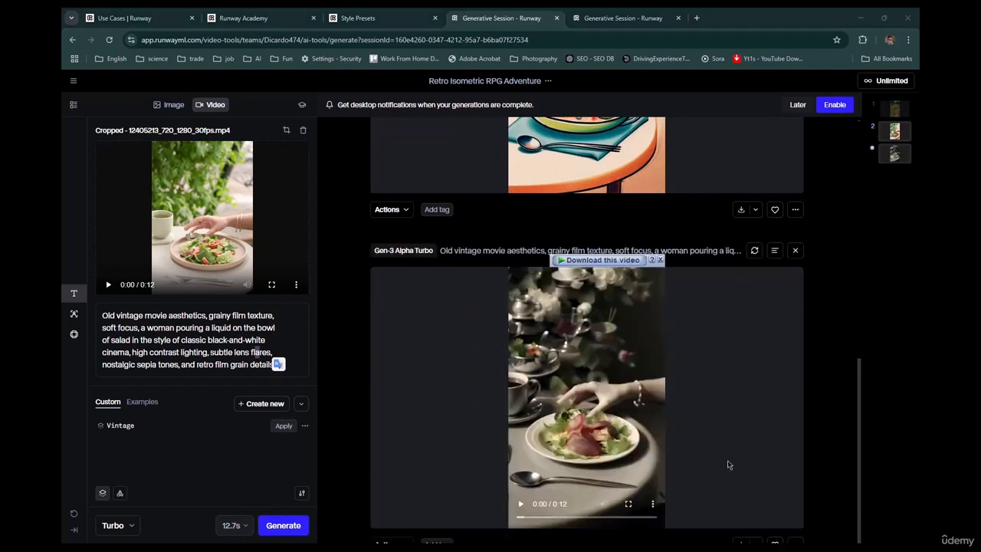
# Play the generated vintage salad video in full screen, return to the session and pause it
pyautogui.click(628, 504)
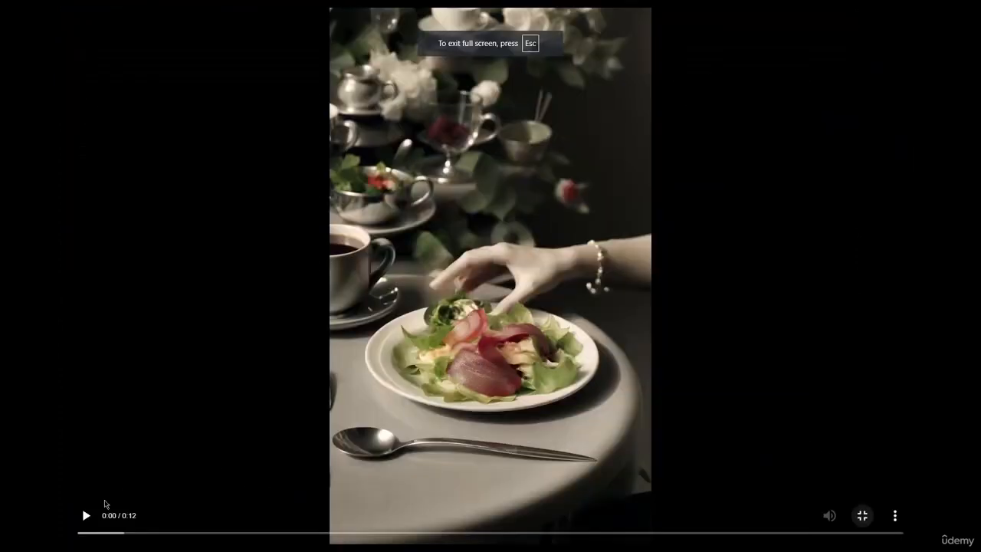
pyautogui.click(85, 515)
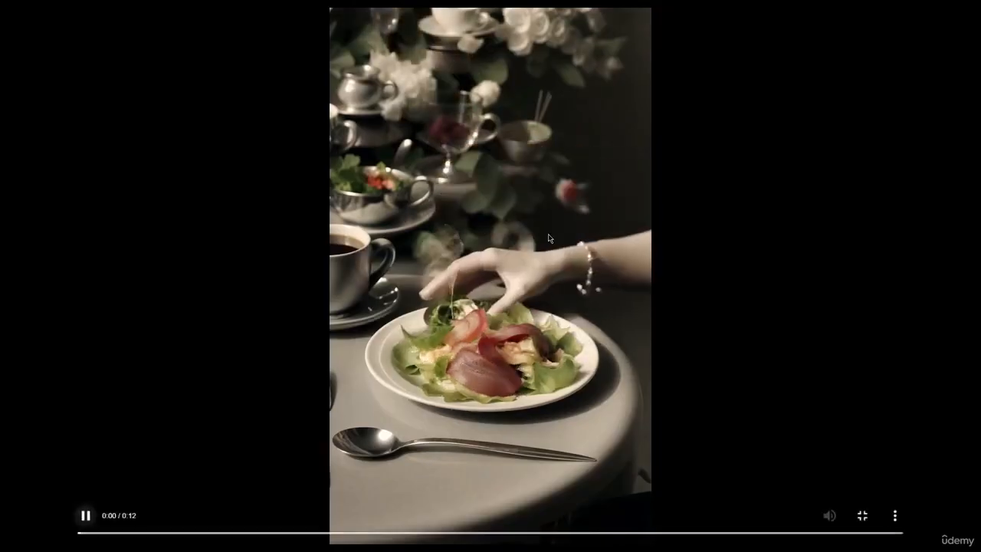
pyautogui.click(862, 515)
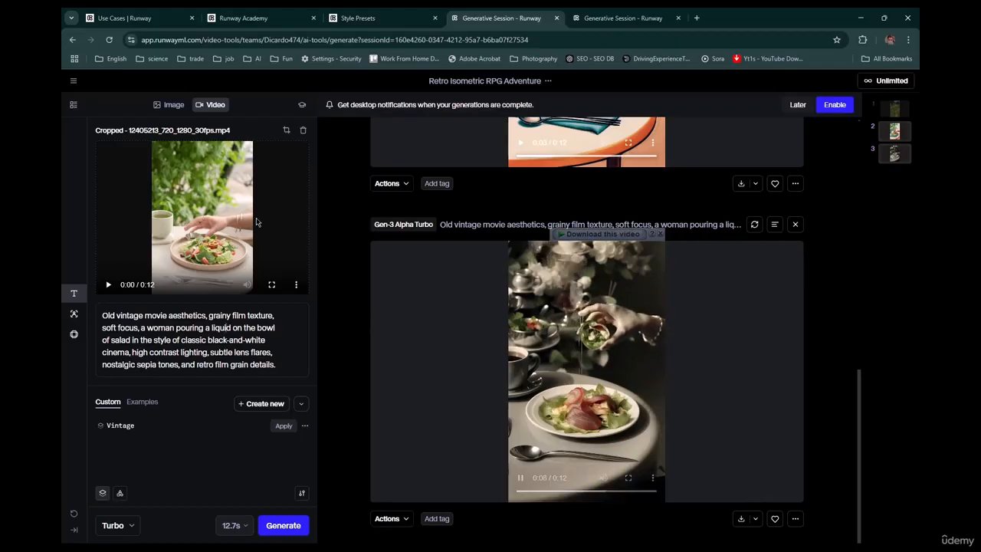
pyautogui.click(628, 479)
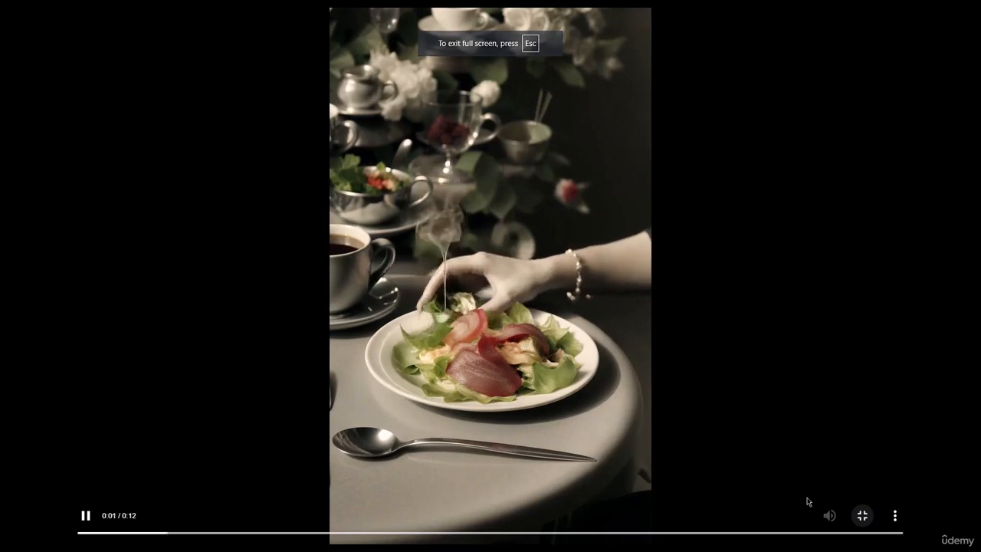
pyautogui.click(862, 516)
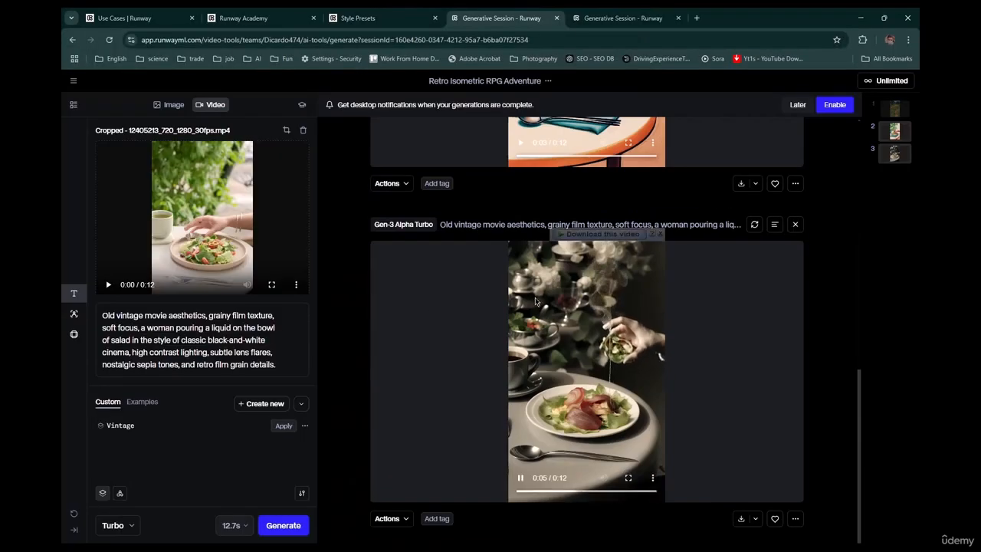
pyautogui.click(521, 478)
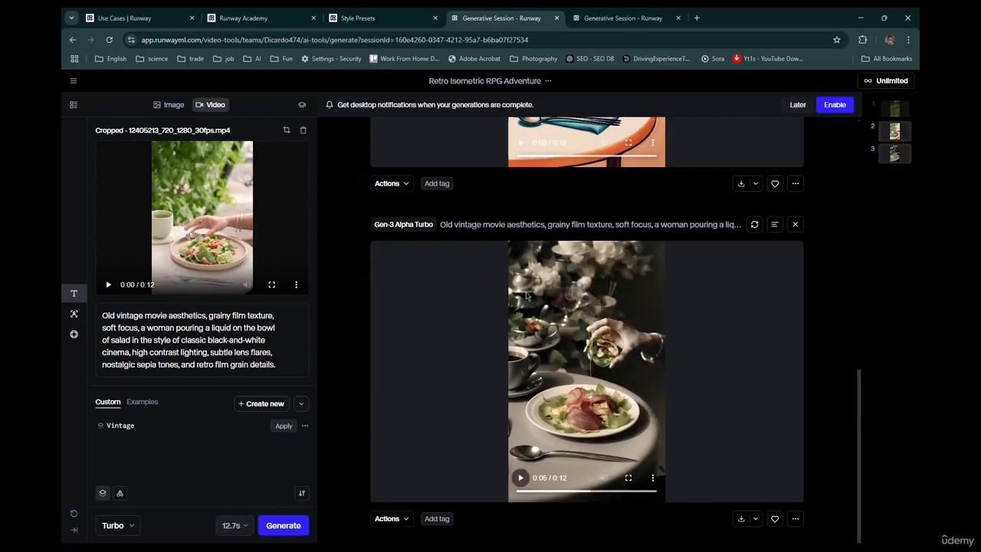
pyautogui.scroll(3, 526, 295)
pyautogui.scroll(-3, 497, 282)
# Switch to the ChatGPT conversation and review the example style prompts, instructions and the vintage movie reply
pyautogui.moveTo(530, 536)
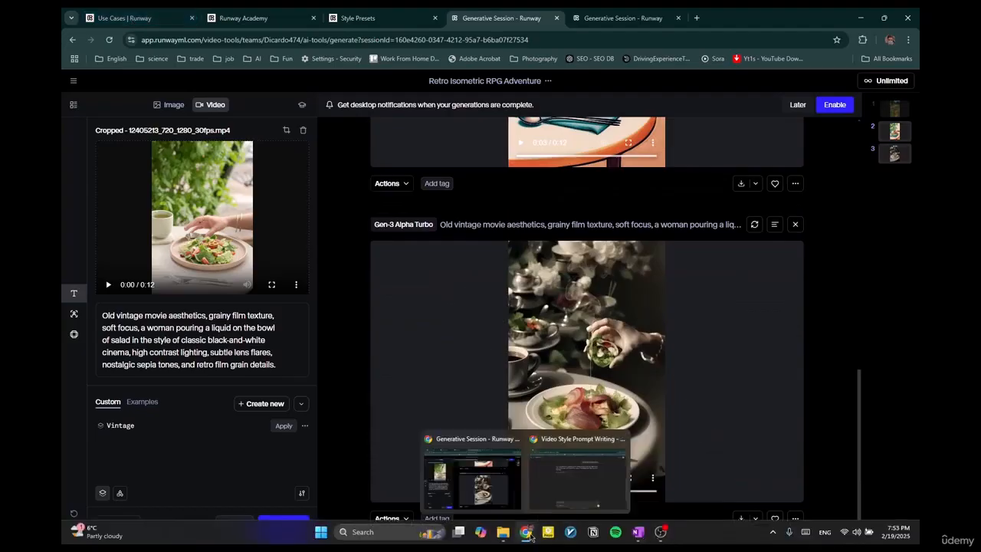
pyautogui.click(576, 476)
pyautogui.moveTo(291, 146); pyautogui.dragTo(491, 216)
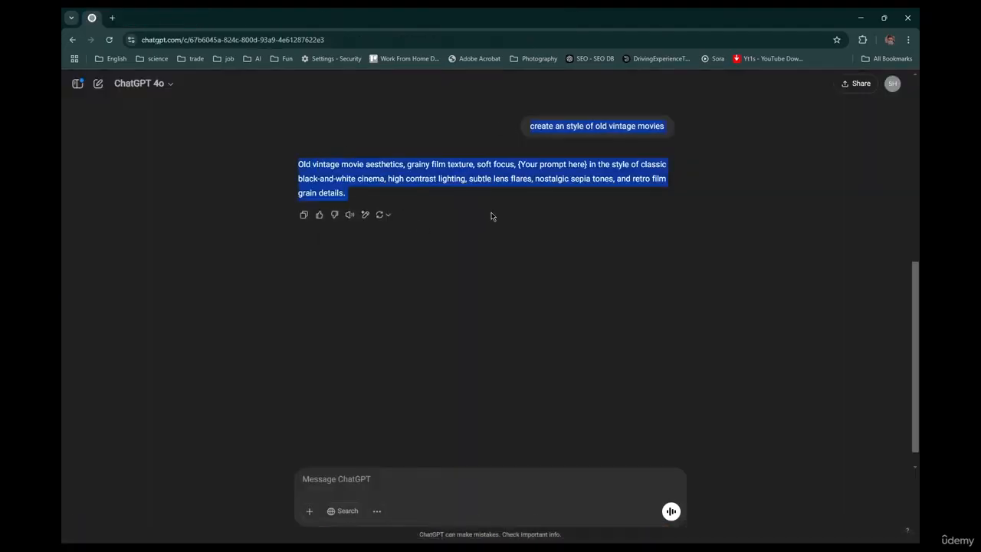
pyautogui.click(554, 153)
pyautogui.scroll(5, 565, 172)
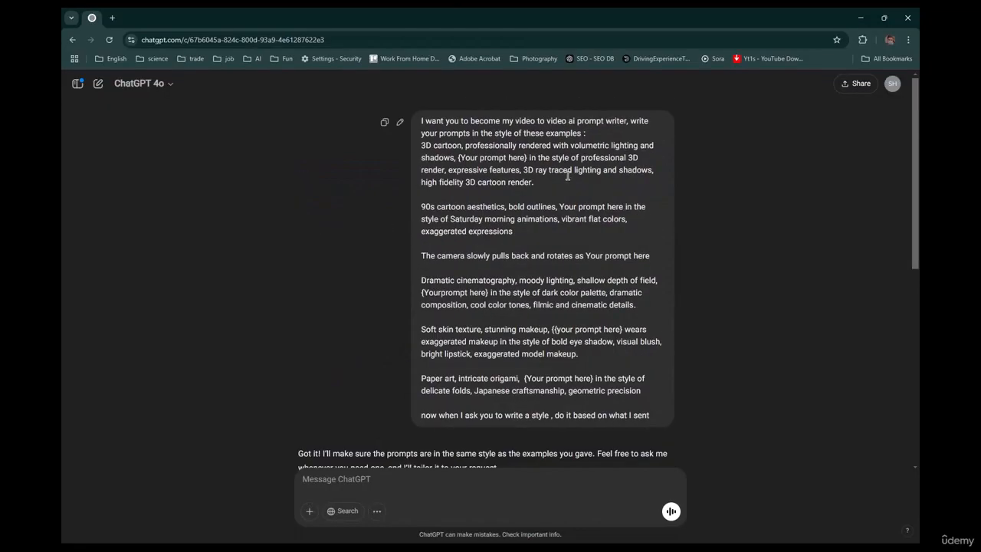
pyautogui.scroll(-5, 567, 176)
pyautogui.scroll(5, 572, 184)
pyautogui.scroll(-5, 642, 399)
pyautogui.scroll(5, 557, 186)
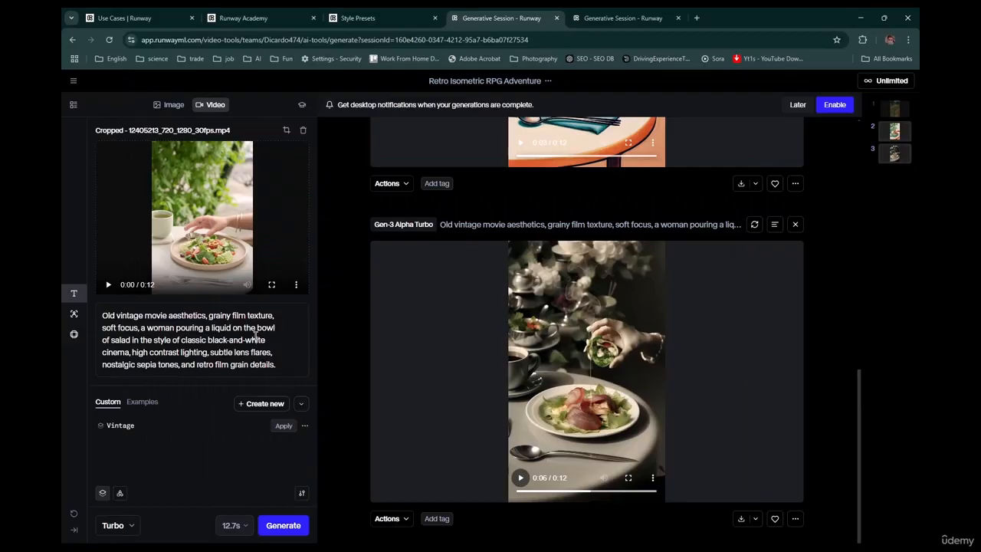
pyautogui.hotkey('ctrl', 'a')
pyautogui.click(266, 332)
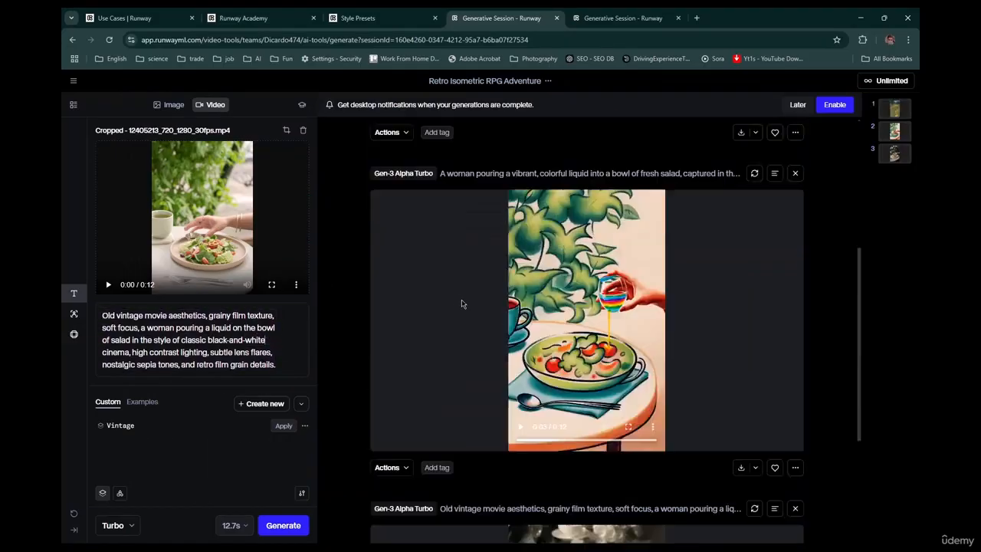